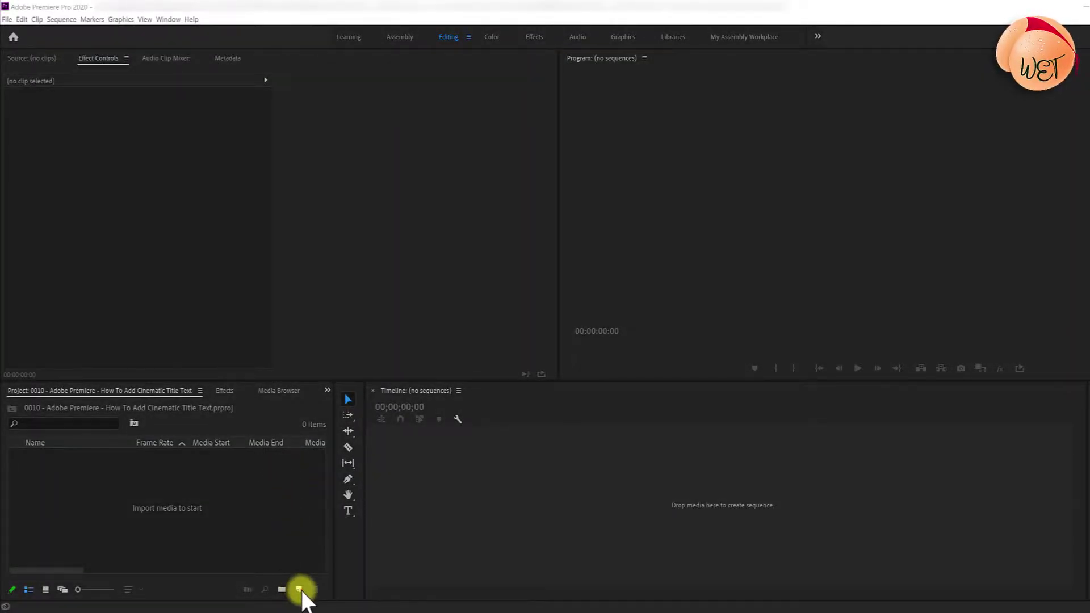
Step: Create a new Black Video project item
left_click(299, 590)
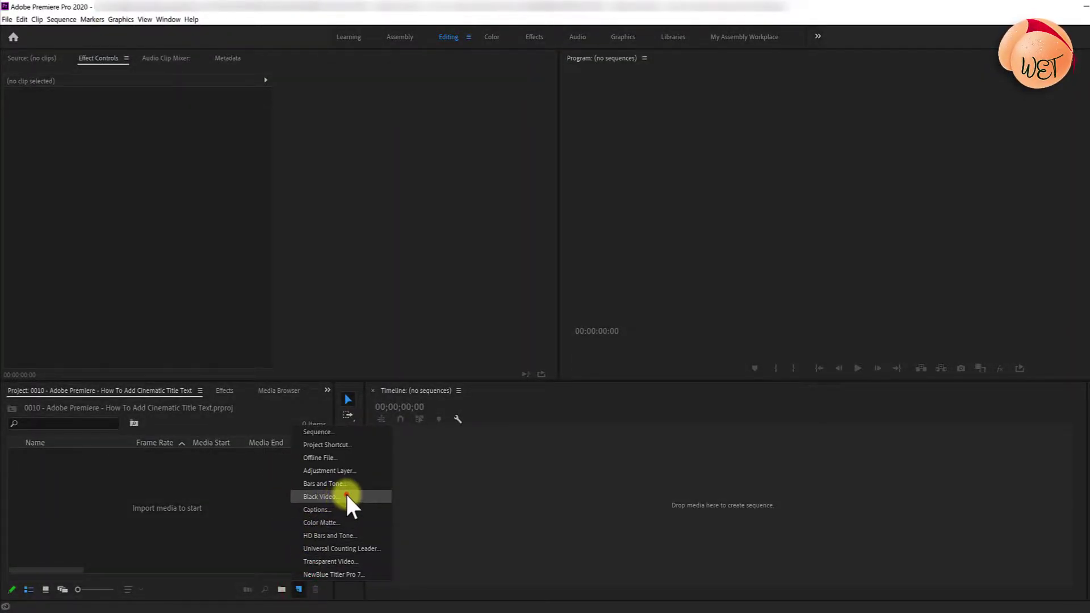
left_click(345, 495)
left_click(590, 354)
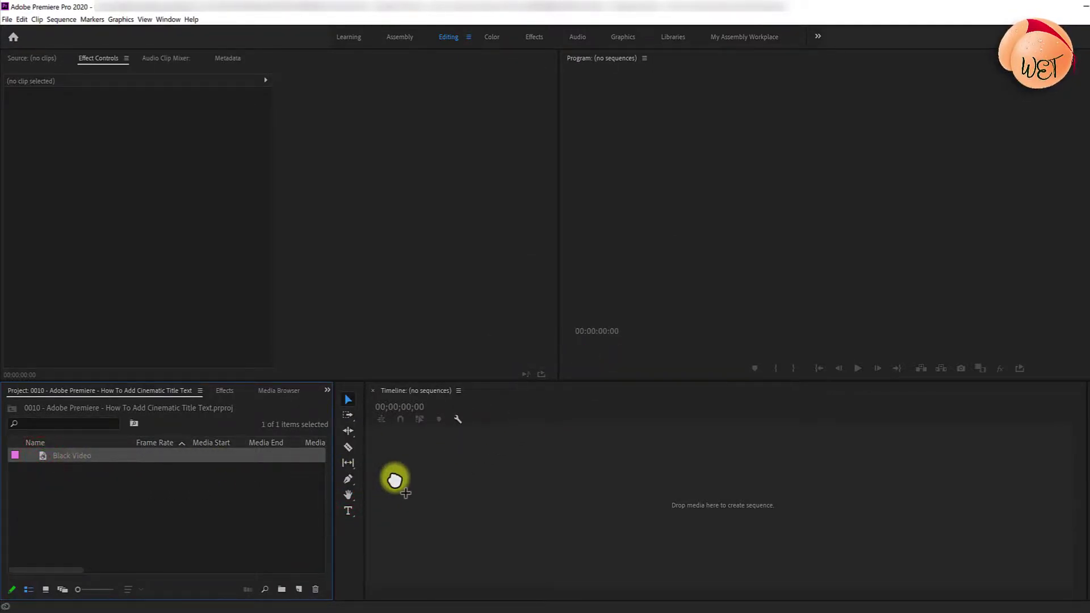
Step: Build a sequence from the black video and extend the clip to about seven seconds
left_click_drag(394, 480, 395, 480)
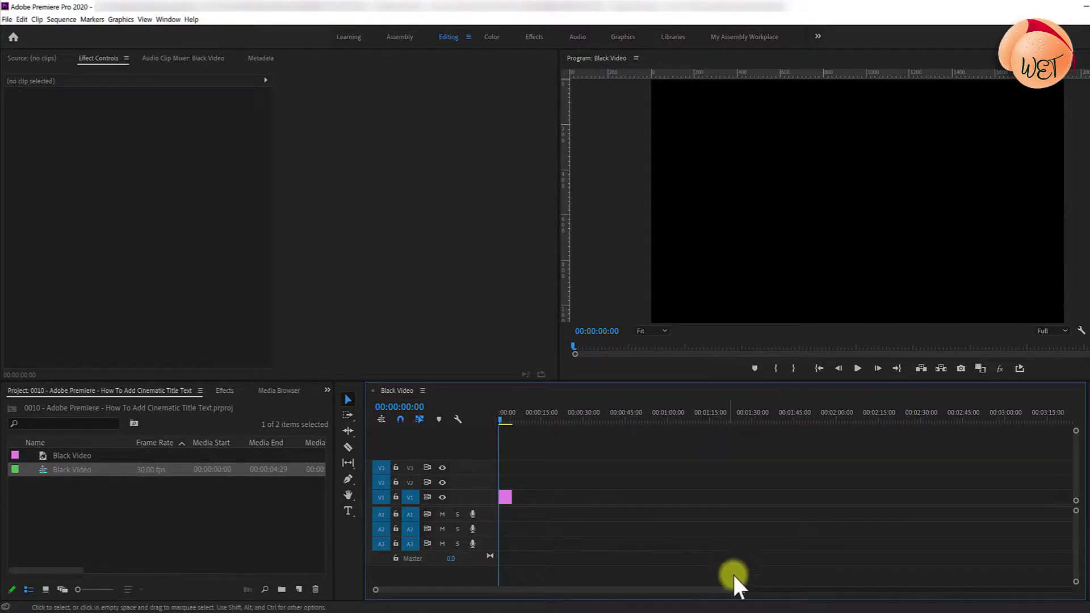
left_click_drag(742, 591, 615, 596)
left_click_drag(610, 497, 669, 501)
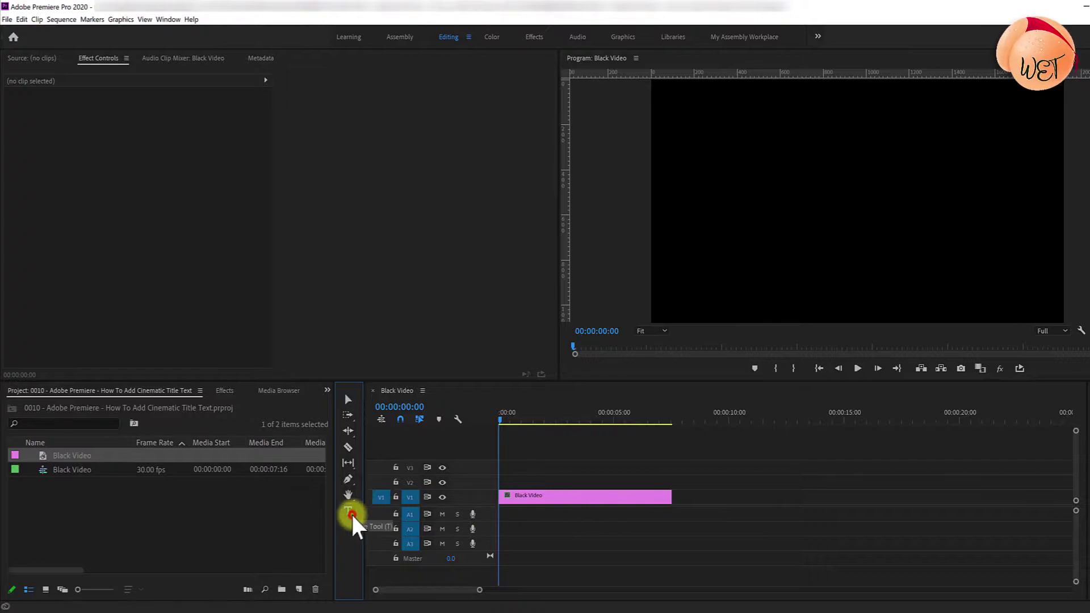
Step: Add a '20TH CENTURY FOX PRESENTS' title on the black frame, trimmed to the black clip's length
left_click(350, 515)
left_click(747, 196)
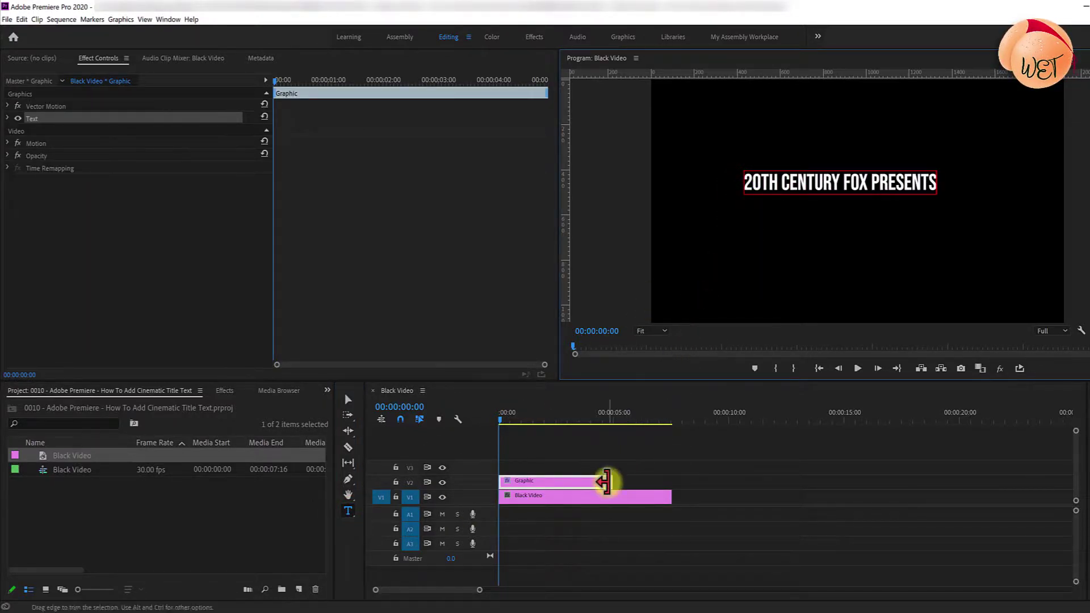
left_click_drag(610, 482, 663, 485)
left_click(577, 482)
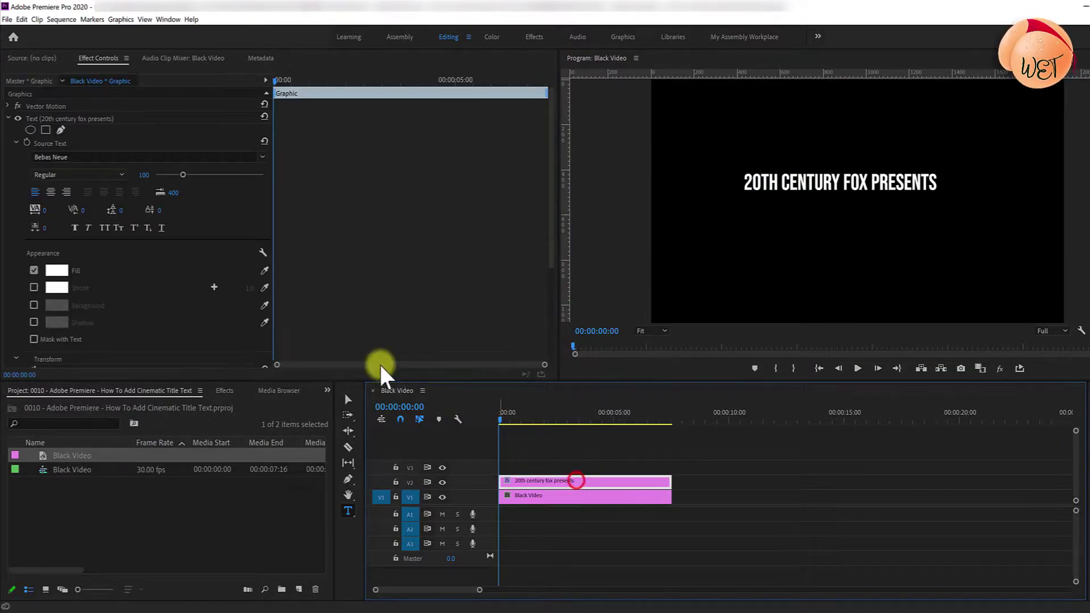
Step: Set the title's font size to 90 and tracking to 300 in Effect Controls
left_click(89, 59)
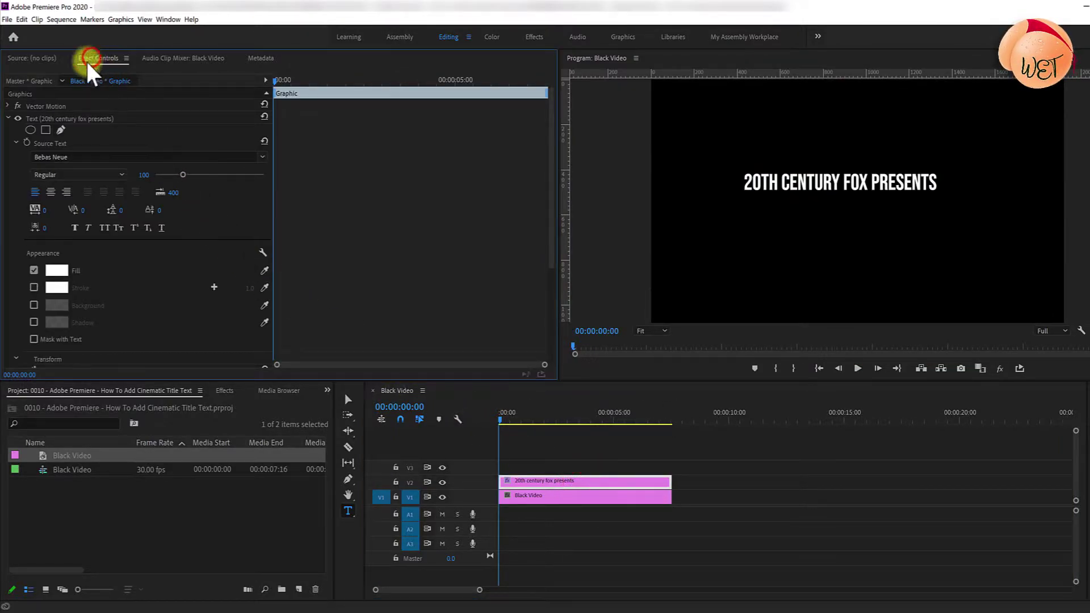
left_click(32, 120)
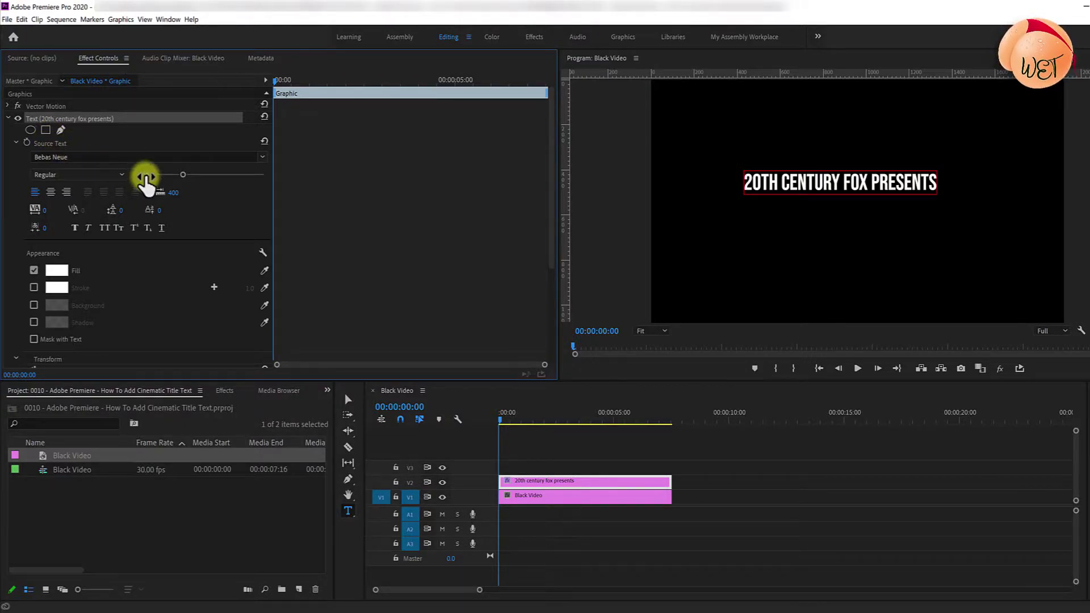
type("90")
key("Return")
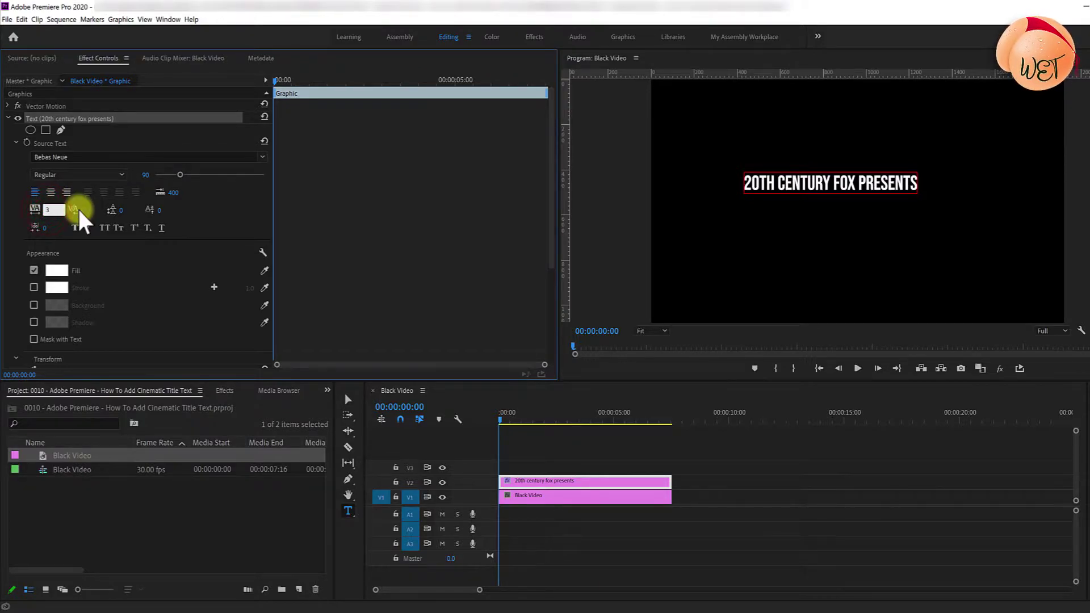
type("300")
key("Return")
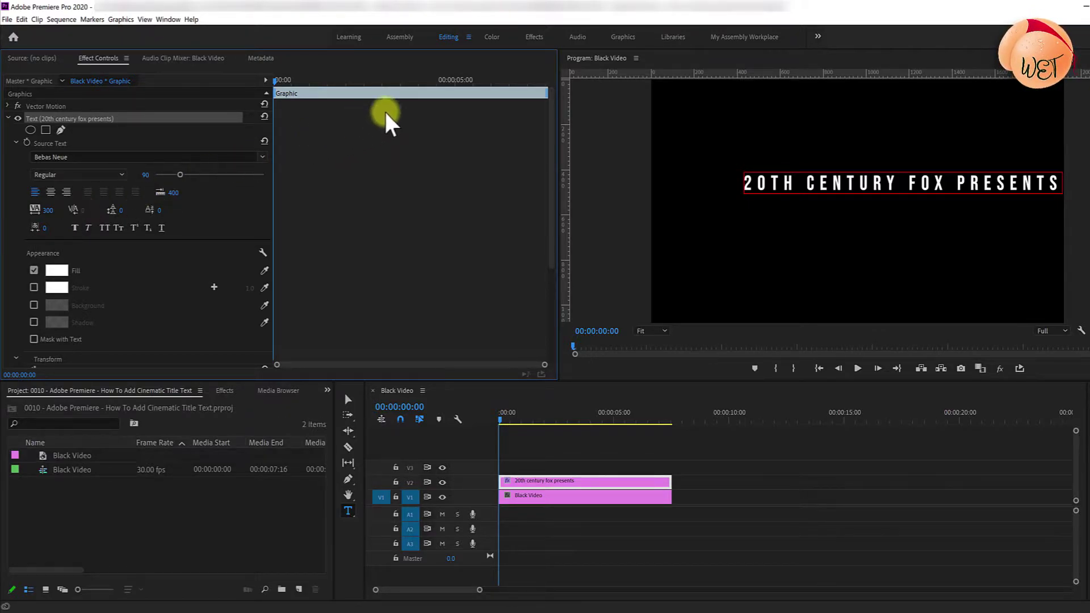
Step: Align the title to vertical and horizontal centre using Essential Graphics in the Graphics workspace
left_click(624, 38)
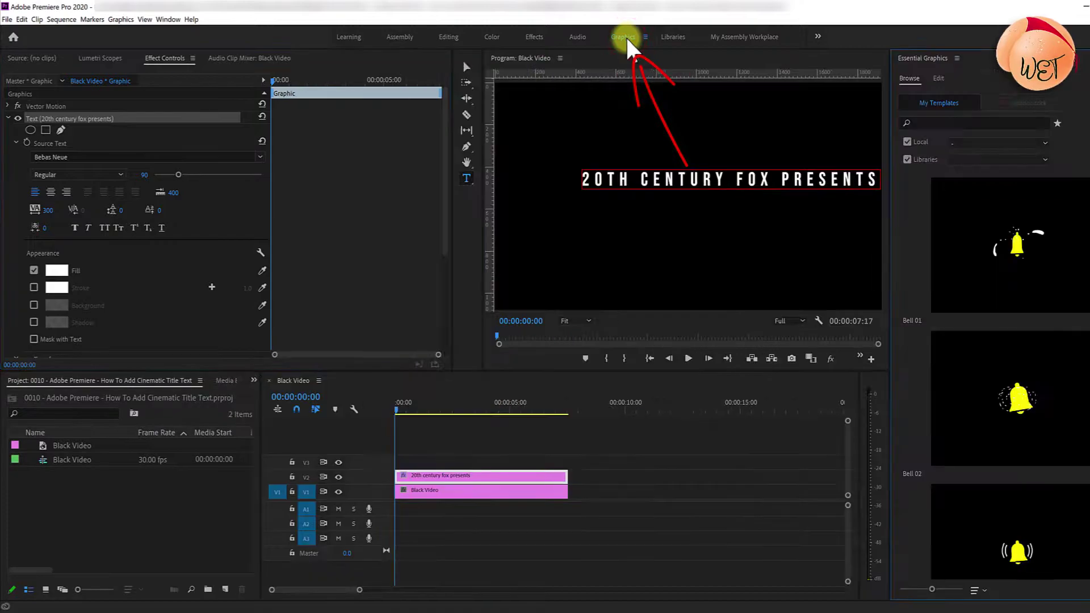
left_click(938, 78)
left_click(908, 202)
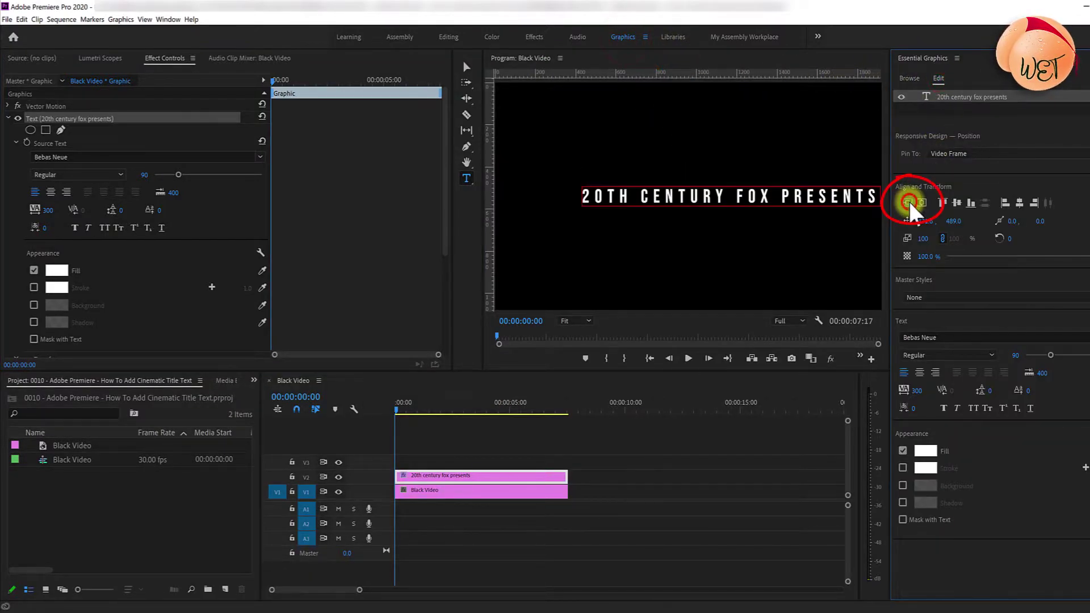
left_click(921, 203)
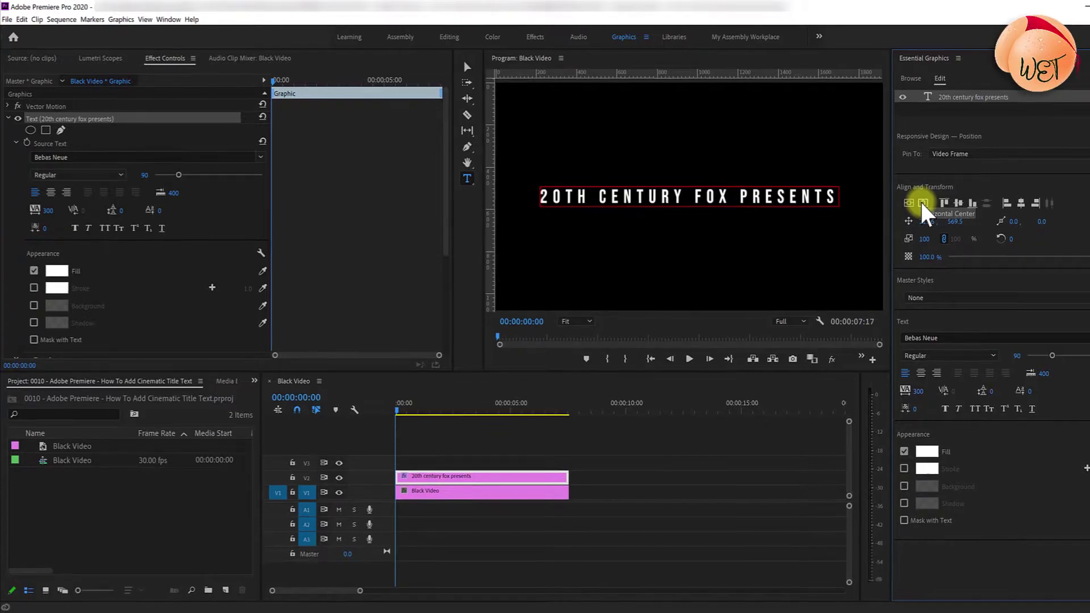
Step: Set the title's opacity to 0% and record a starting opacity keyframe at 00:00
left_click(441, 36)
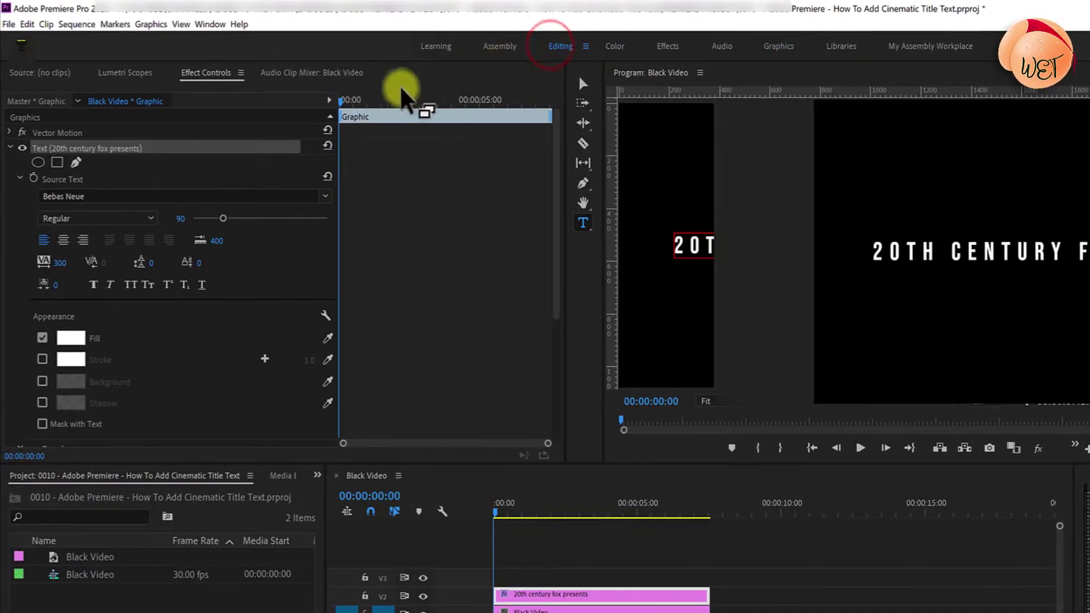
left_click(337, 103)
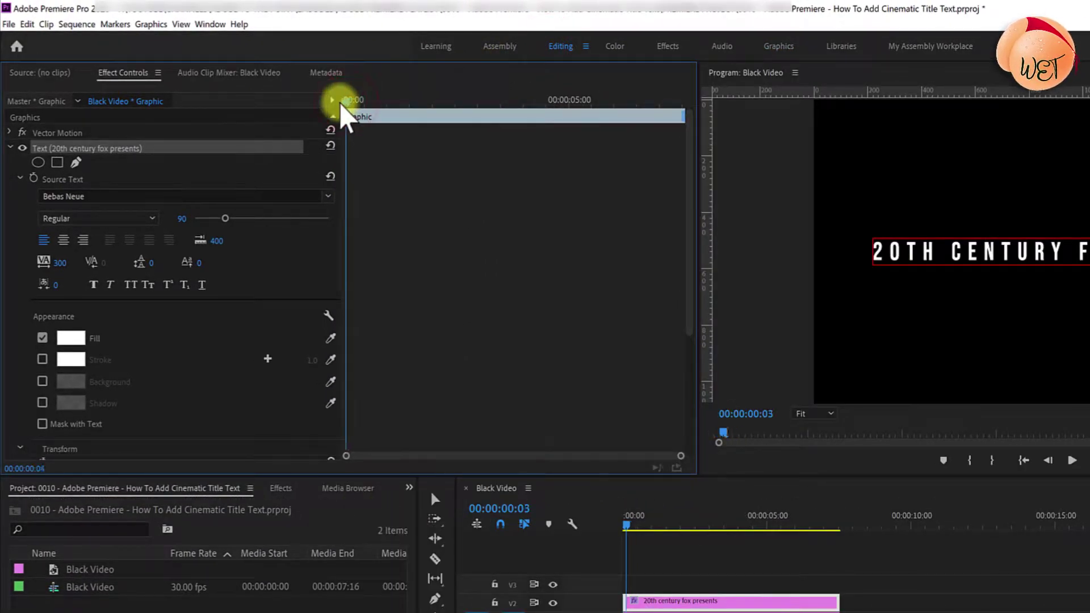
left_click(336, 114)
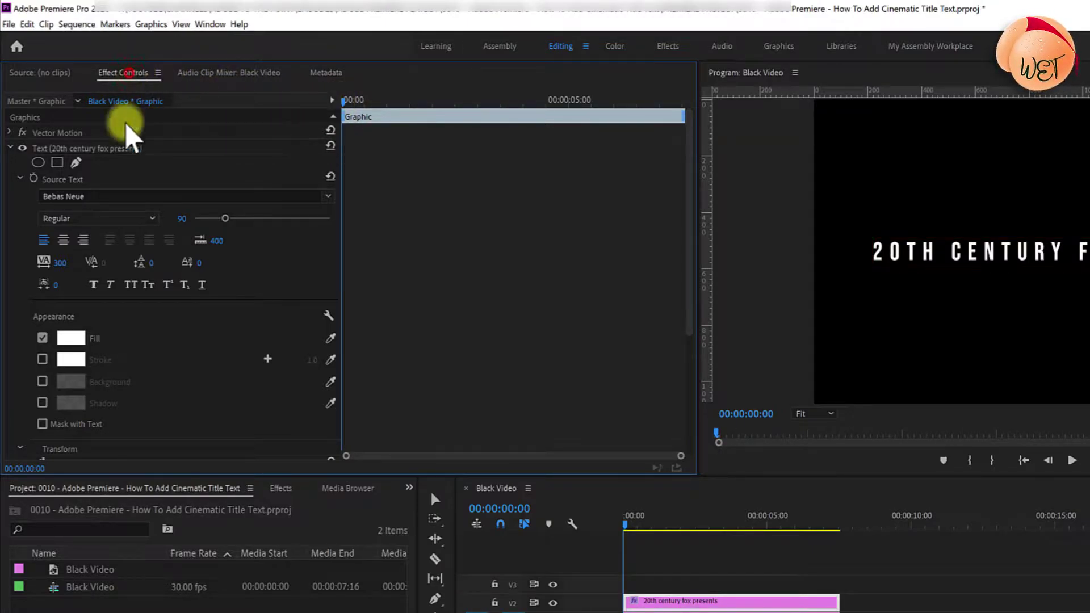
scroll(121, 175, "down", 5)
left_click(29, 393)
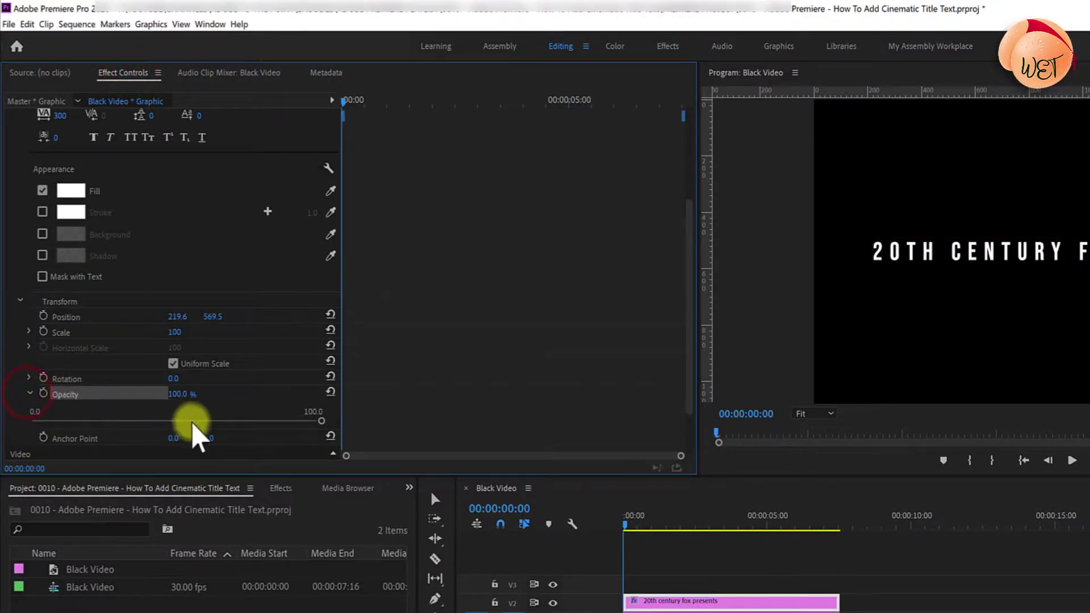
left_click(317, 419)
left_click_drag(316, 419, 28, 423)
left_click(43, 393)
left_click(342, 392)
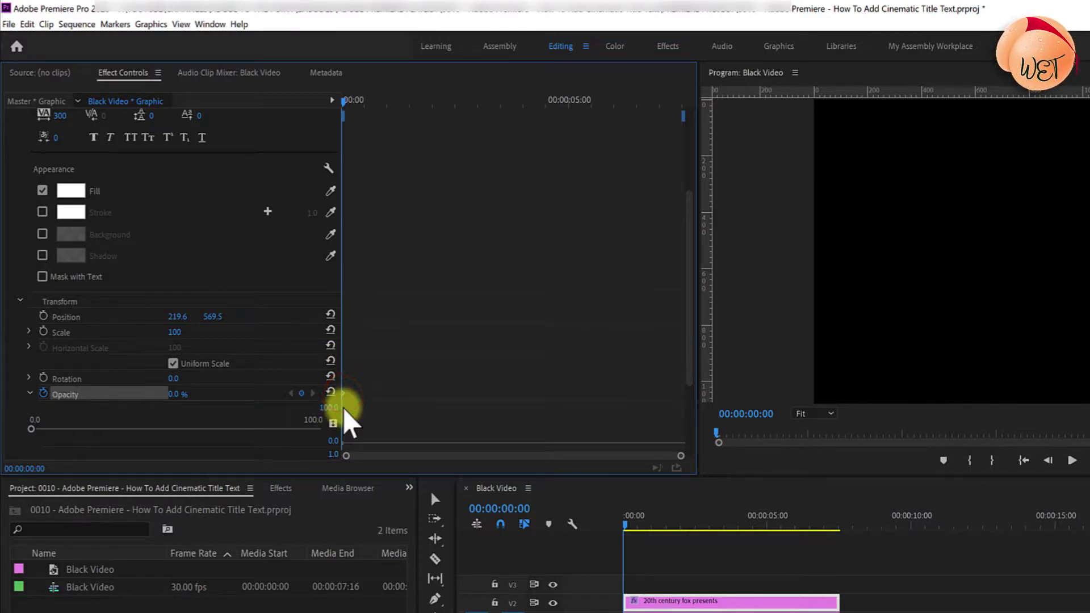
Step: Raise the title's opacity to 100% at two seconds
left_click_drag(680, 456, 594, 456)
left_click_drag(343, 105, 462, 109)
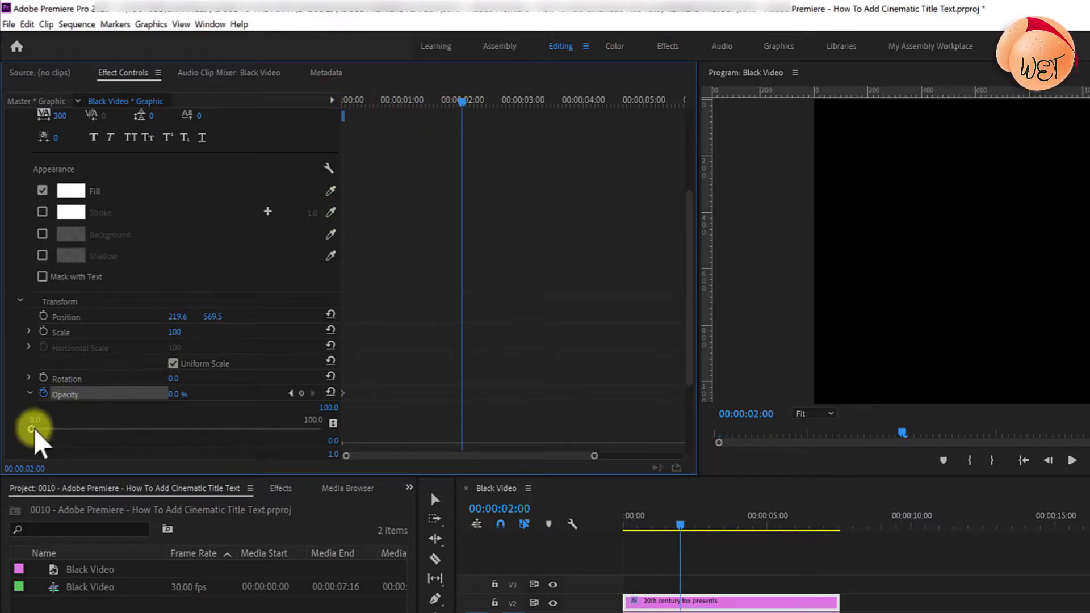
left_click_drag(32, 428, 335, 434)
Step: Hold full opacity with a keyframe at four seconds and fade to 0% at six seconds
left_click_drag(478, 103, 583, 108)
left_click(303, 393)
left_click_drag(599, 456, 660, 457)
left_click_drag(517, 101, 623, 105)
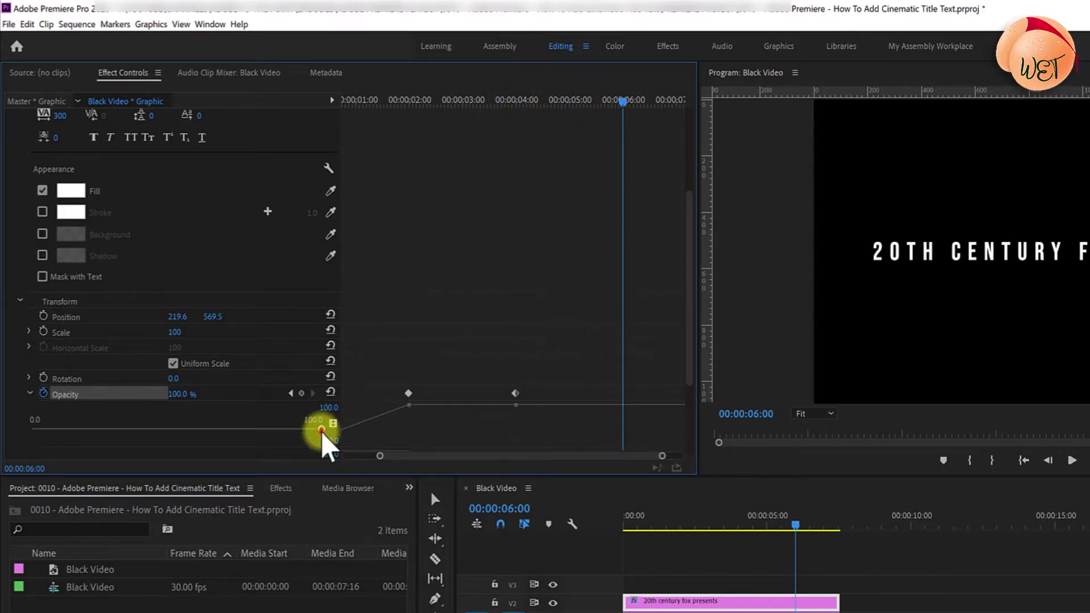
left_click_drag(321, 429, 20, 429)
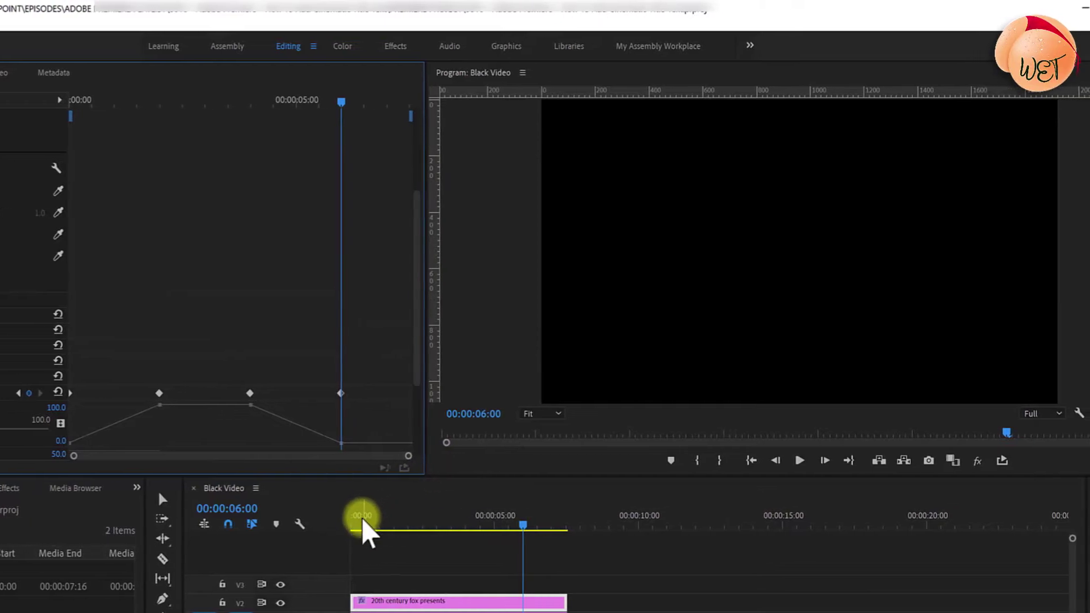
Step: Preview the linear opacity fade from the start
left_click(386, 518)
key("space")
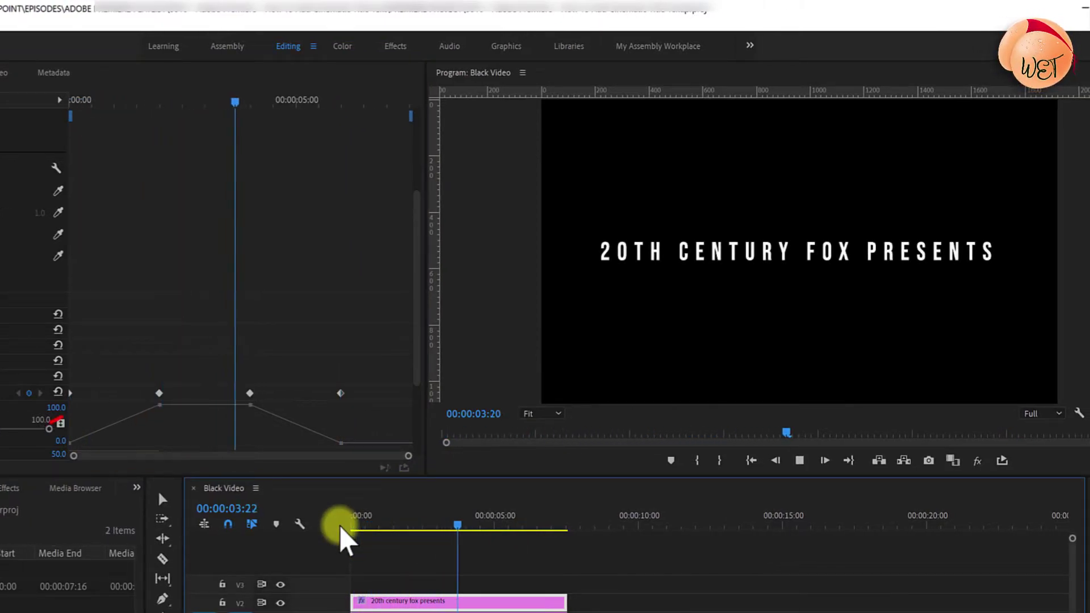
key("space")
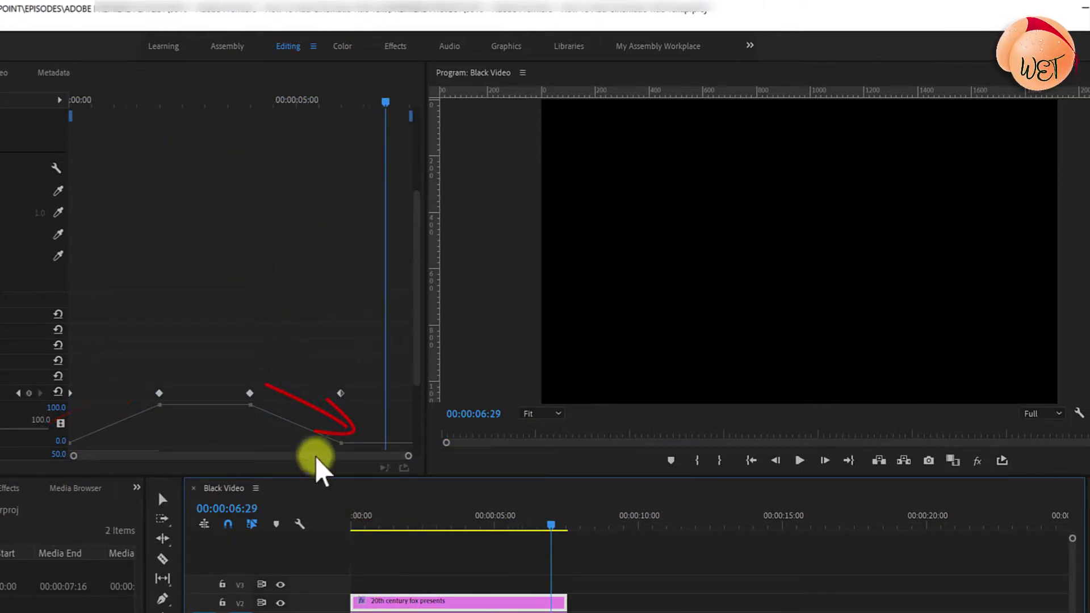
Step: Convert all opacity keyframes to Auto Bezier and play back the smoothed fade
left_click_drag(359, 376, 67, 392)
right_click(160, 393)
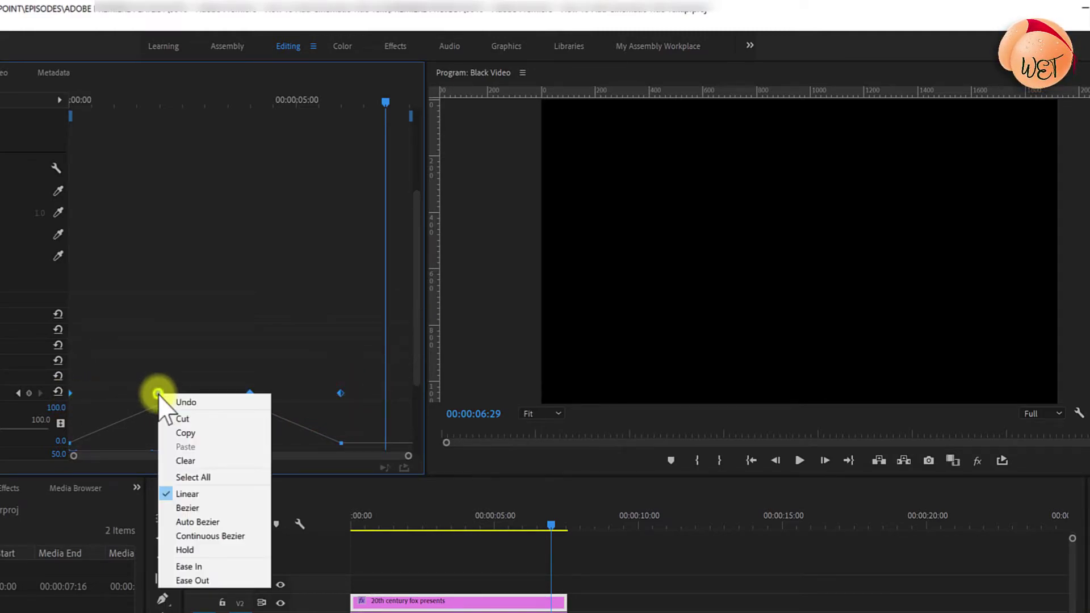
left_click(197, 521)
left_click(71, 102)
key("space")
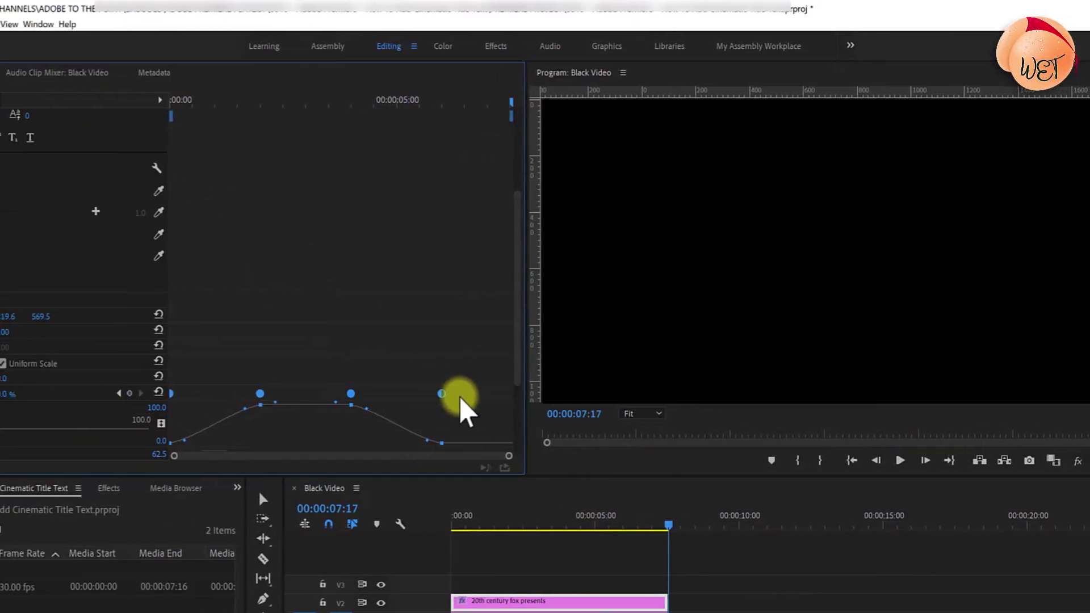
Step: Enable a Vector Motion Scale keyframe at 00:00 with scale 100
scroll(298, 315, "up", 5)
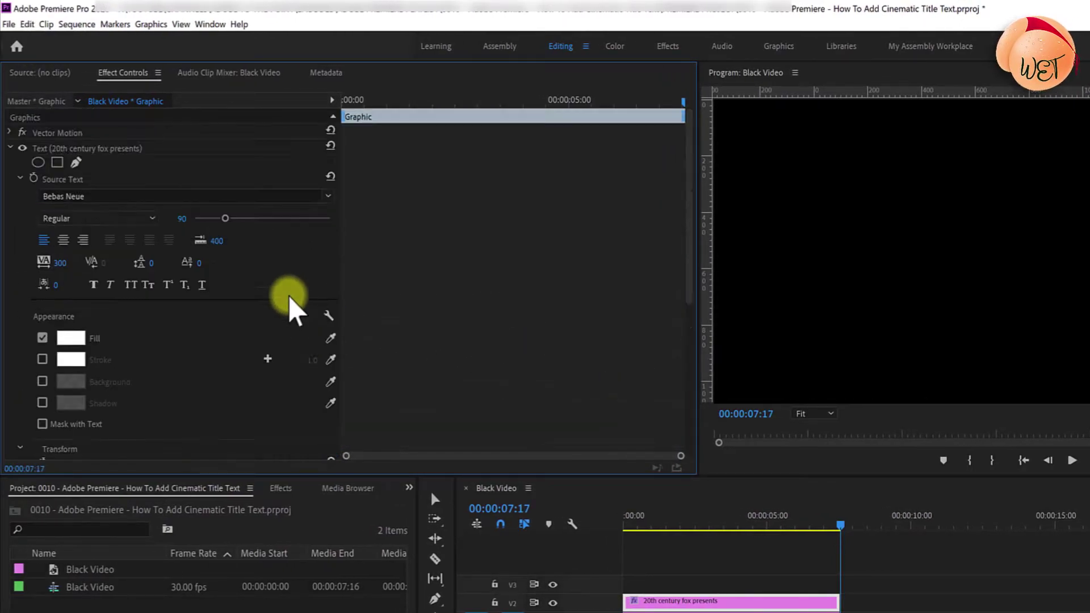
left_click(10, 134)
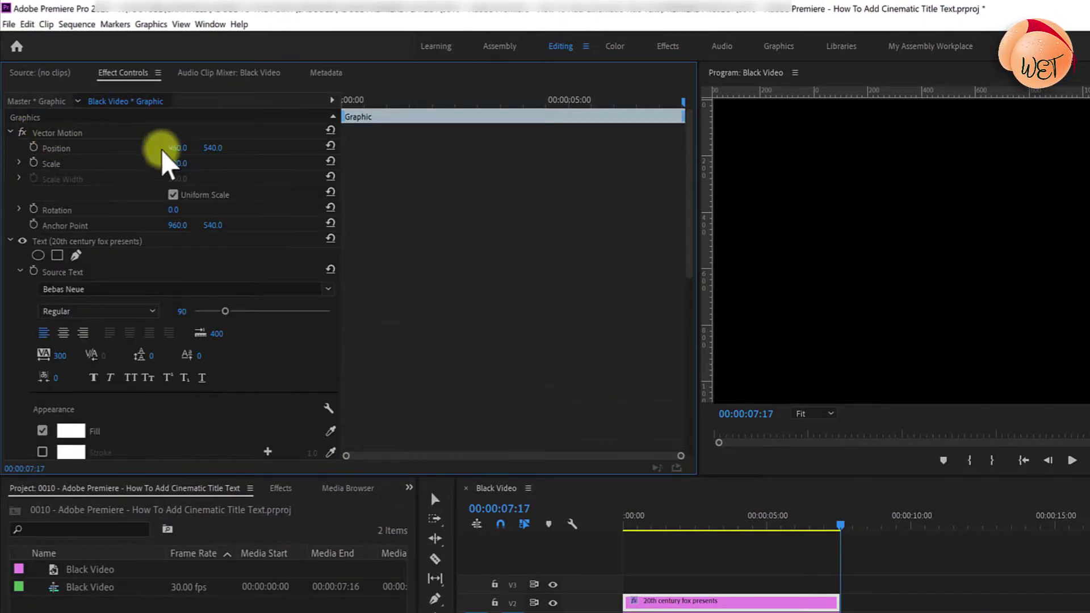
left_click_drag(684, 105, 332, 108)
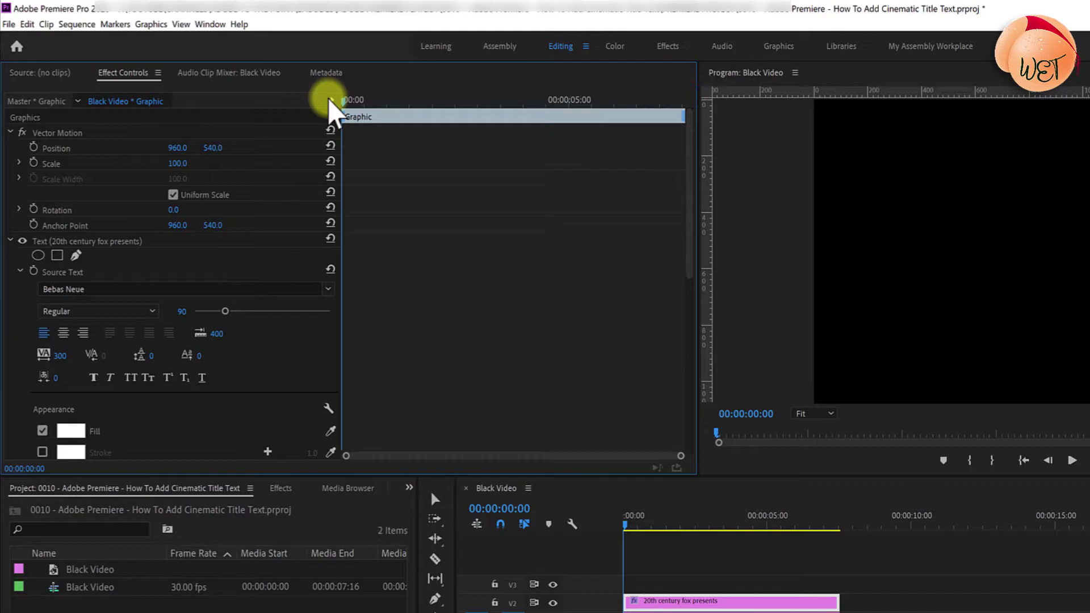
key("End")
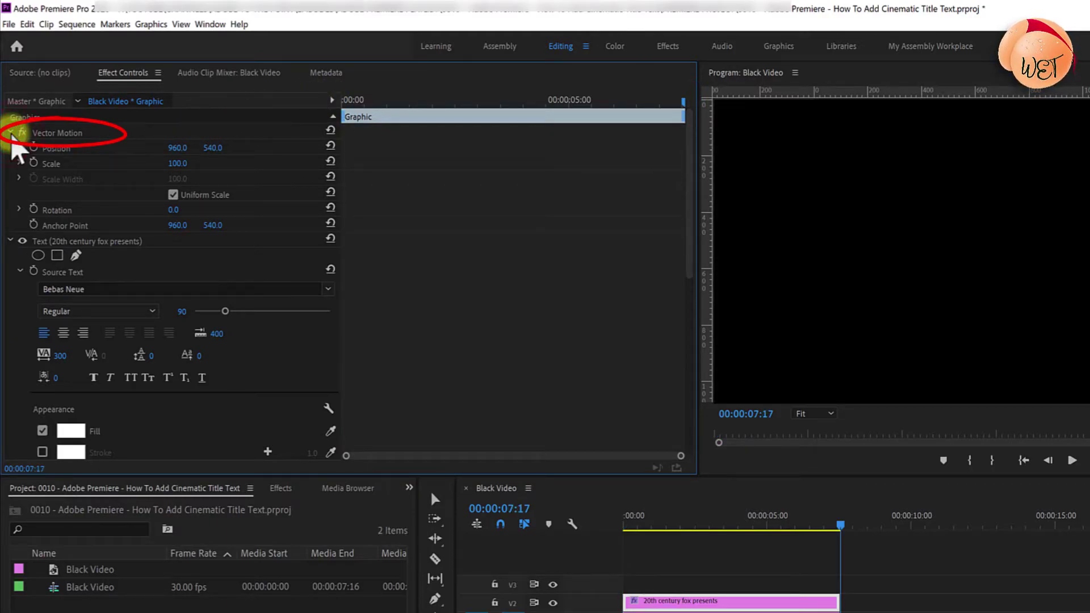
key("Home")
left_click(30, 164)
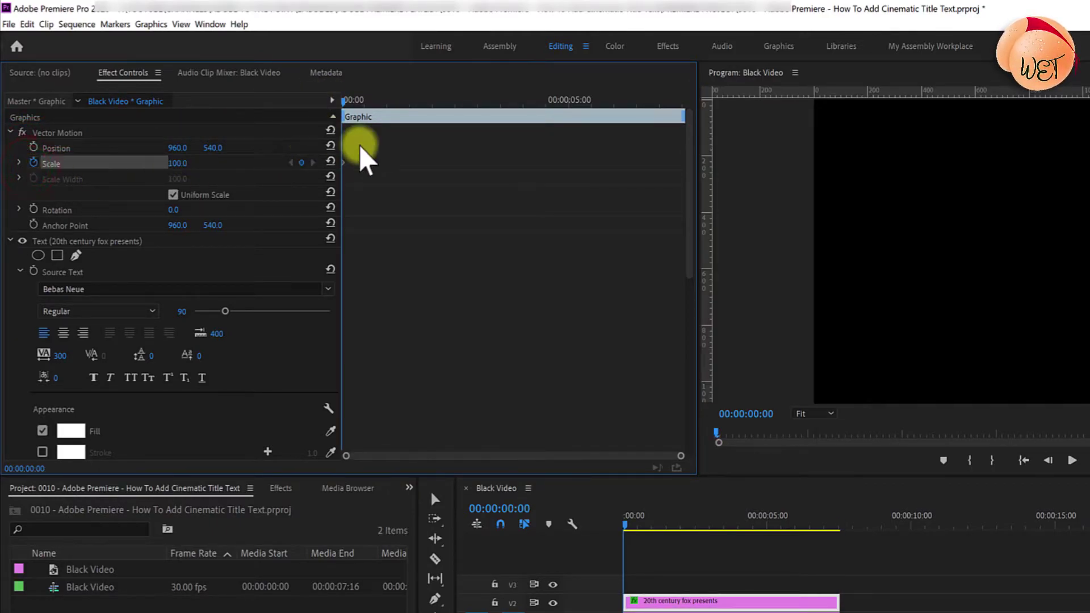
left_click(343, 162)
Step: Step through the keyframes at 2, 4 and 6 seconds to reach the six-second mark
scroll(43, 182, "down", 10)
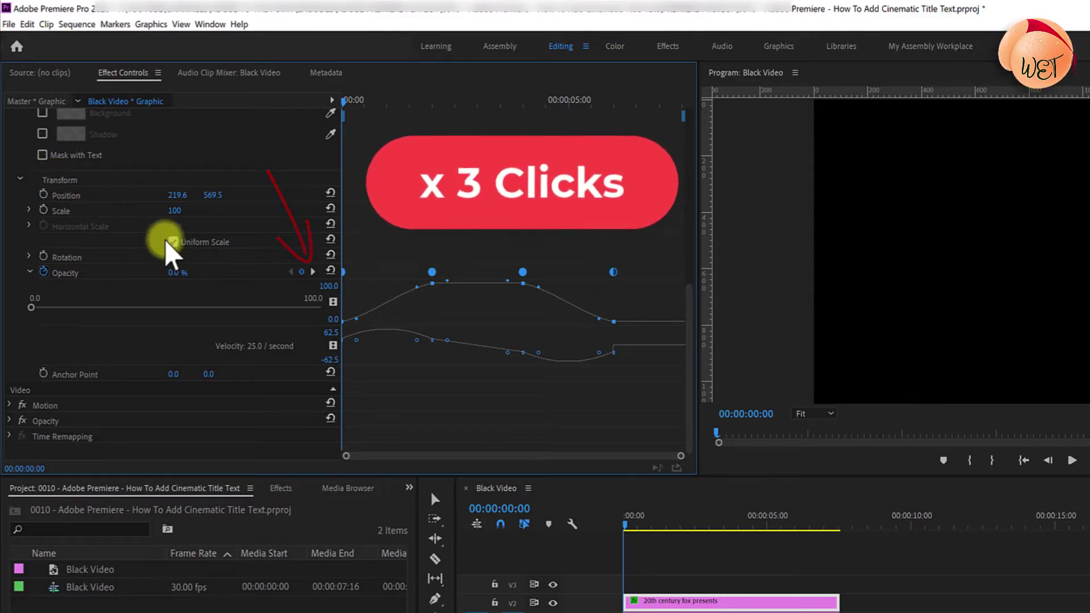
left_click(312, 271)
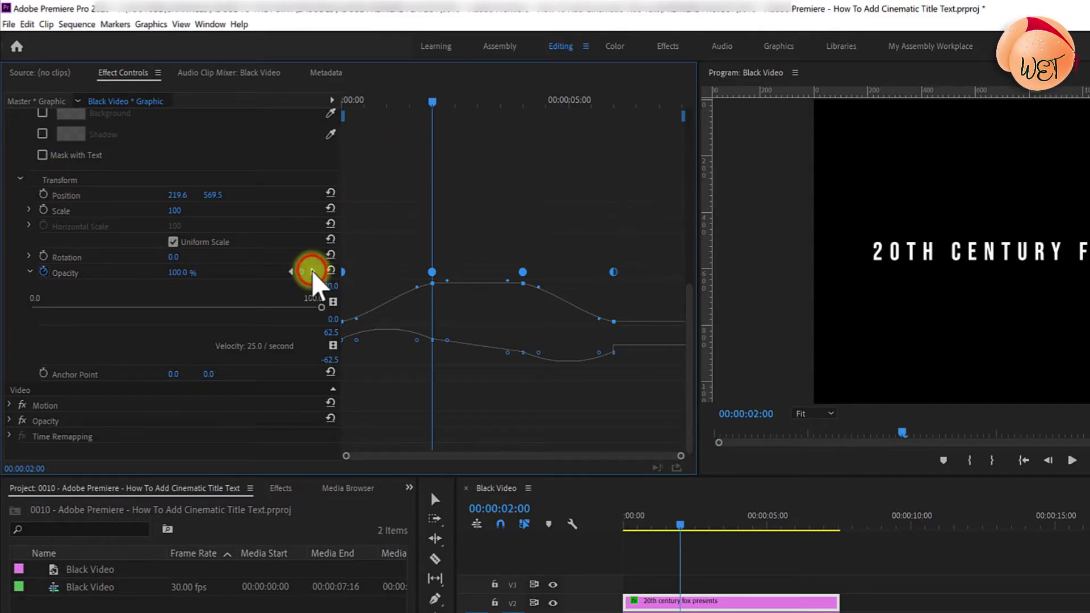
left_click(313, 271)
left_click(312, 271)
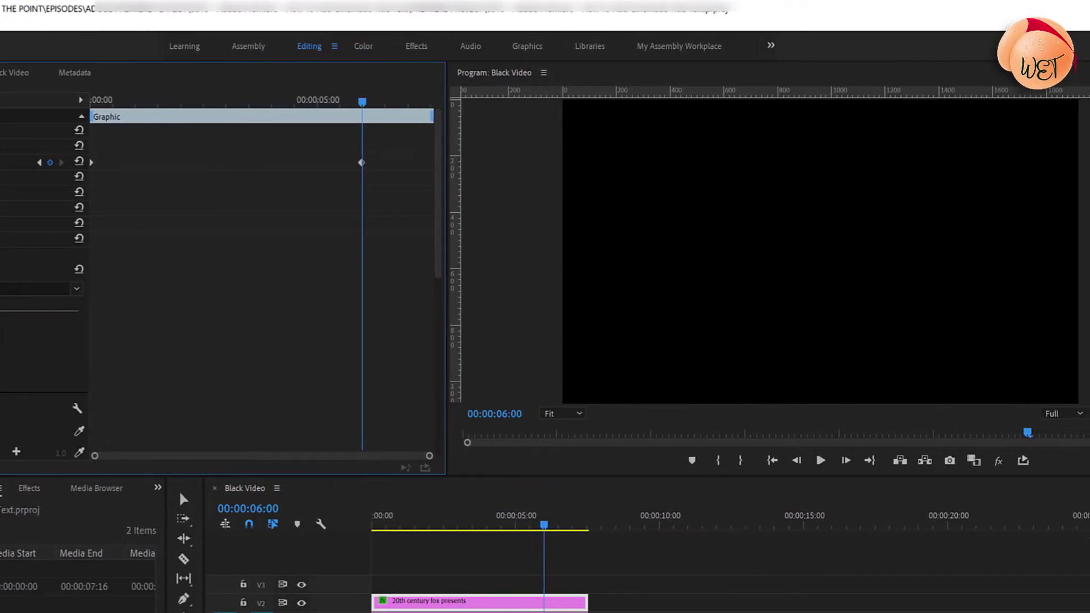
Step: Preview the scaling title animation from the start
left_click(96, 101)
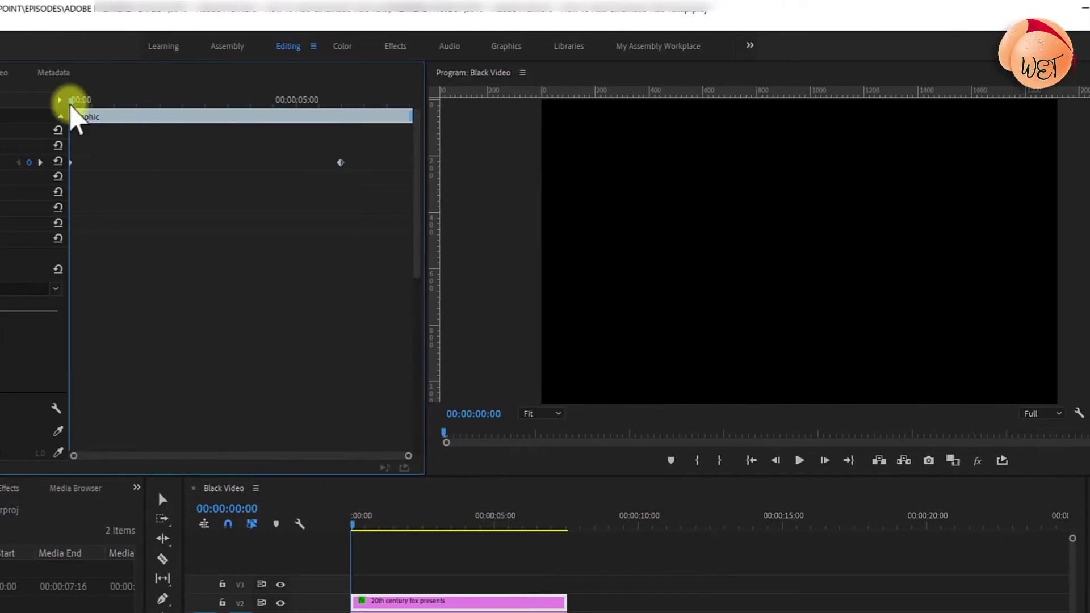
key("space")
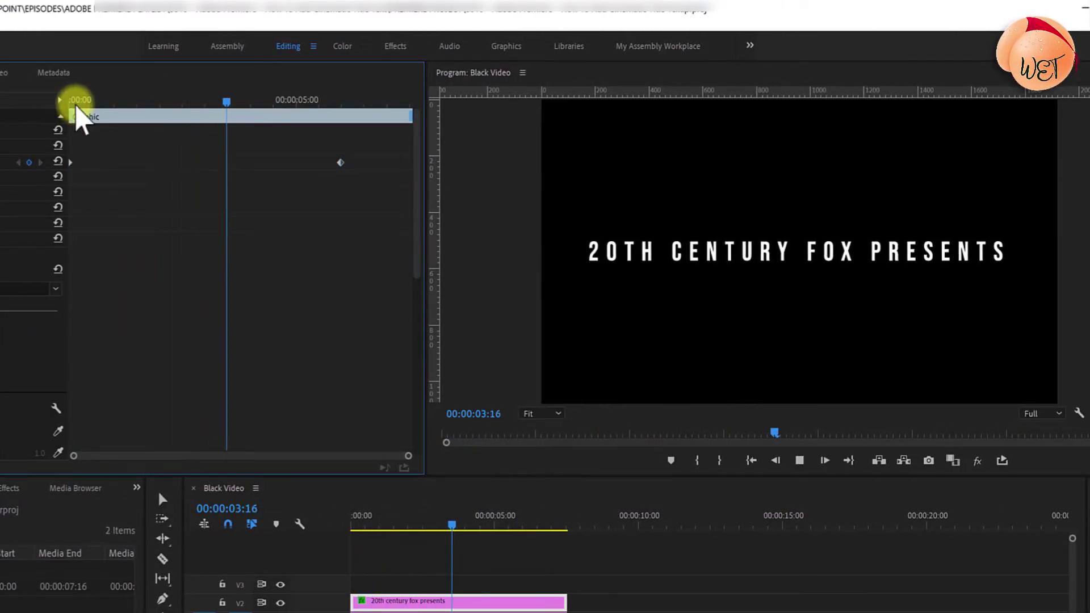
key("space")
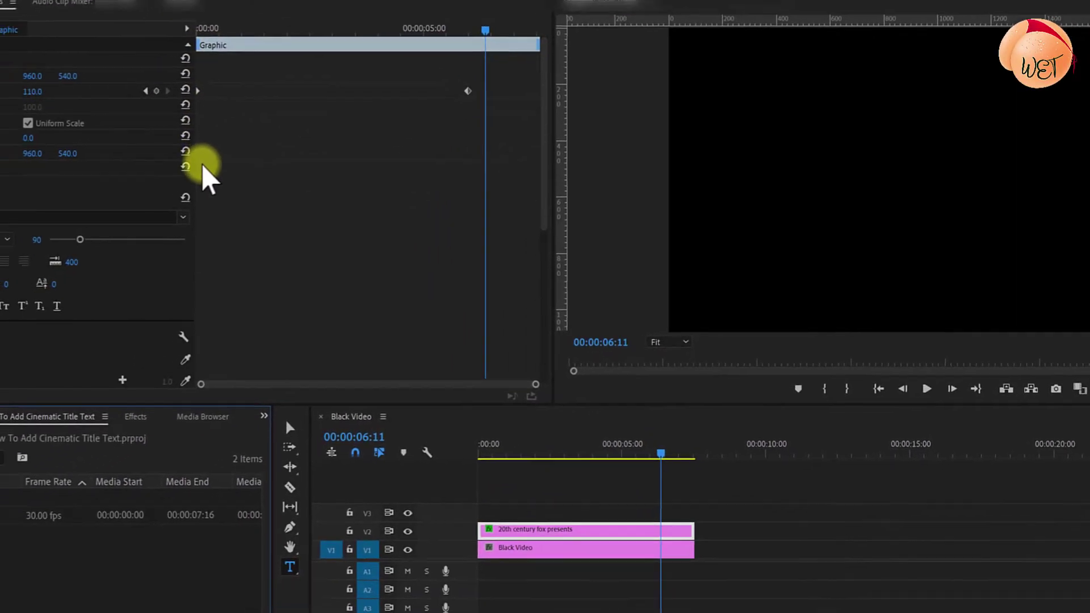
Step: Apply the Gaussian Blur effect to the V2 title clip
left_click(136, 416)
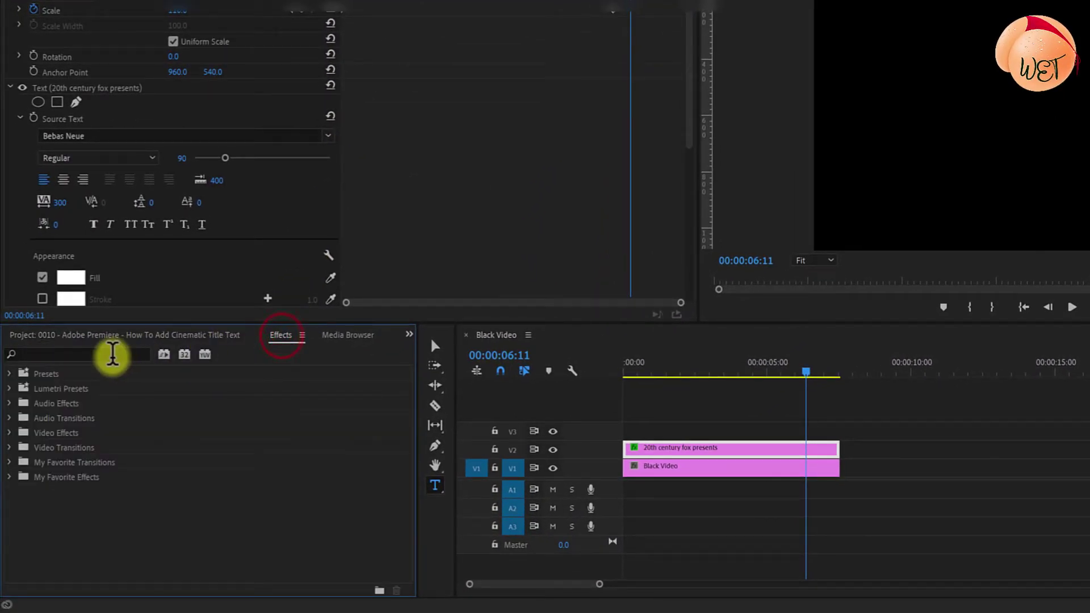
left_click(113, 353)
type("gaussian")
left_click(63, 506)
left_click_drag(62, 506, 659, 454)
left_click(704, 452)
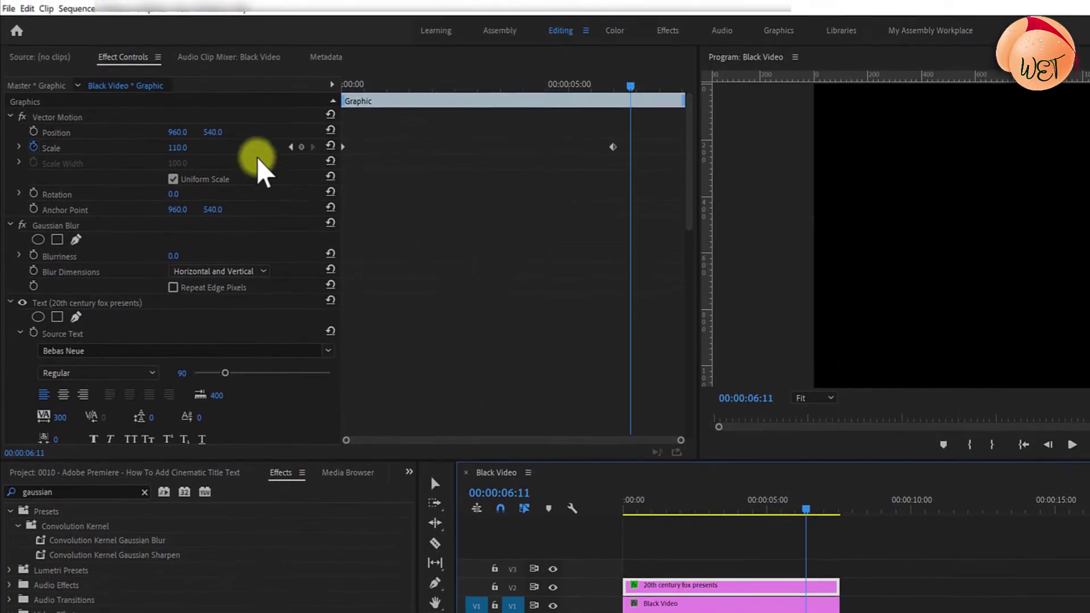
Step: Enable a Blurriness keyframe of 50 at 00:00
left_click(123, 73)
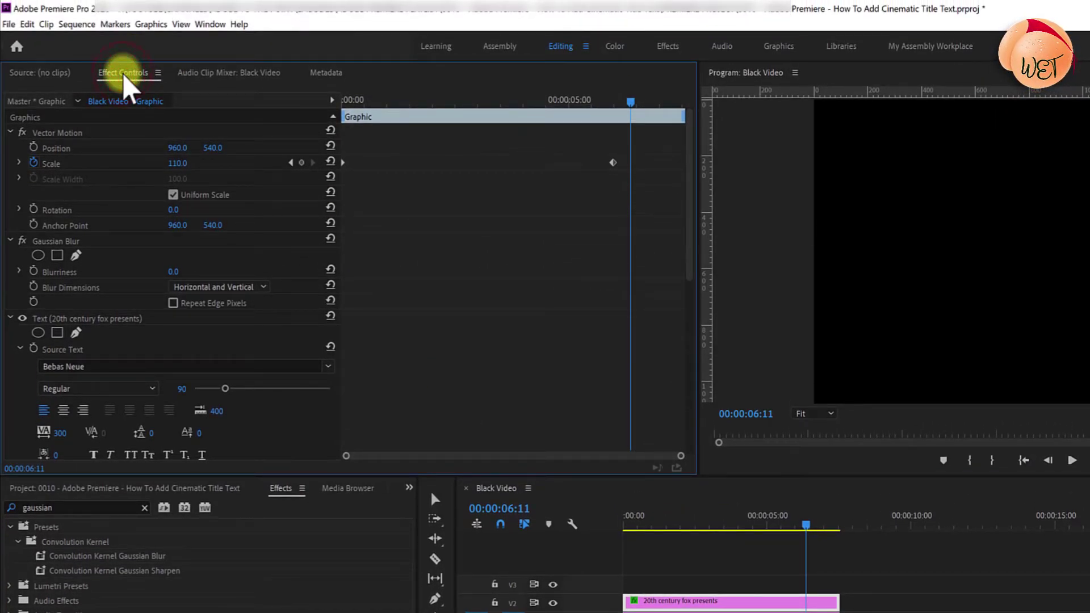
left_click_drag(629, 105, 331, 117)
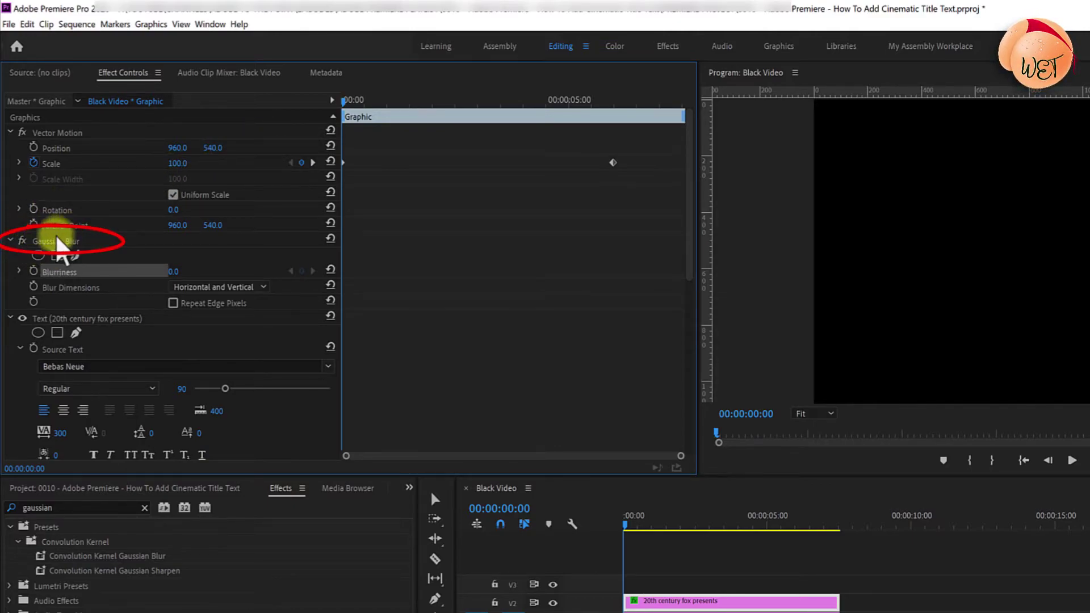
left_click(35, 272)
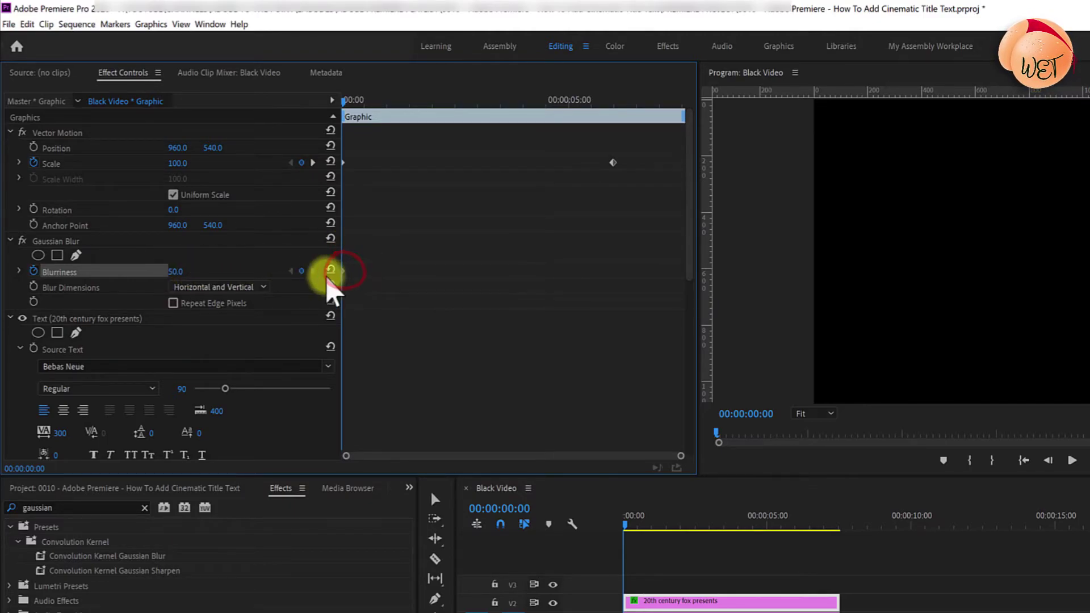
Step: Set Blurriness to 0 at the two-second keyframe
scroll(328, 278, "down", 3)
scroll(328, 279, "down", 9)
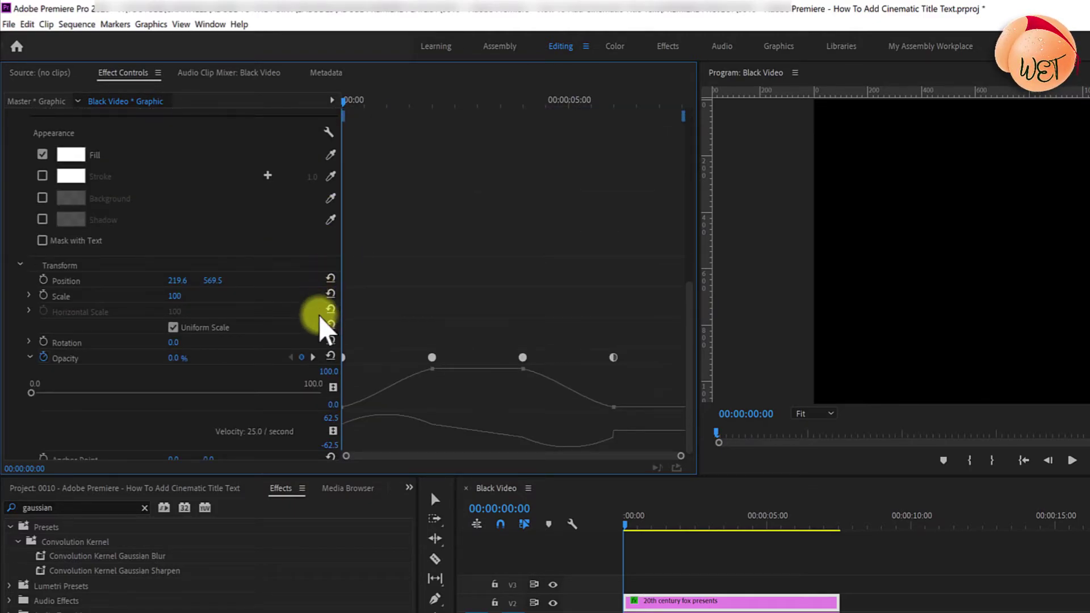
left_click(312, 357)
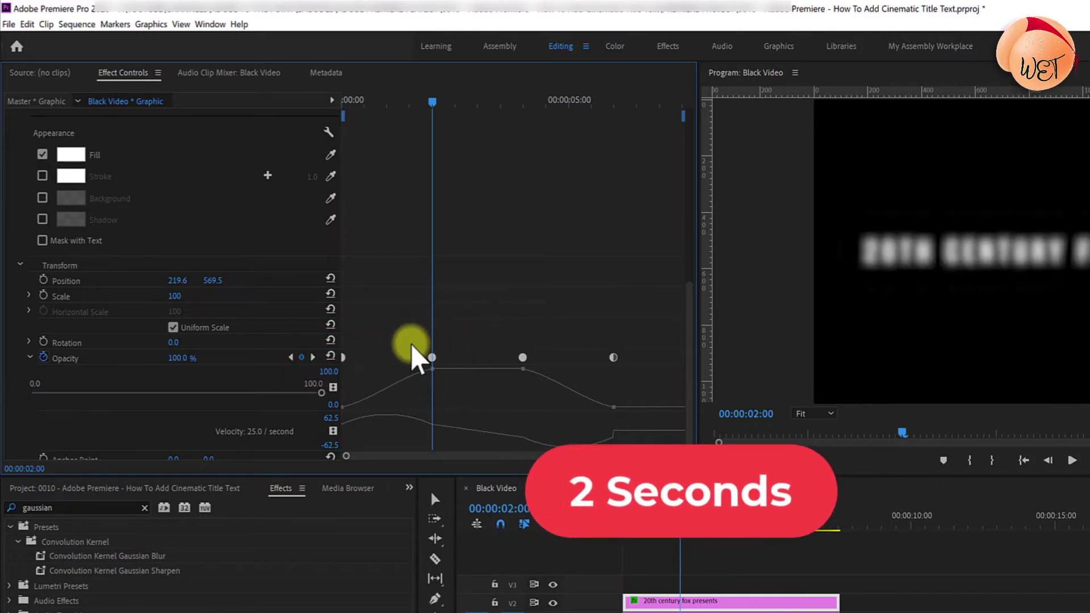
scroll(414, 361, "up", 10)
left_click(176, 228)
type("0")
key("Return")
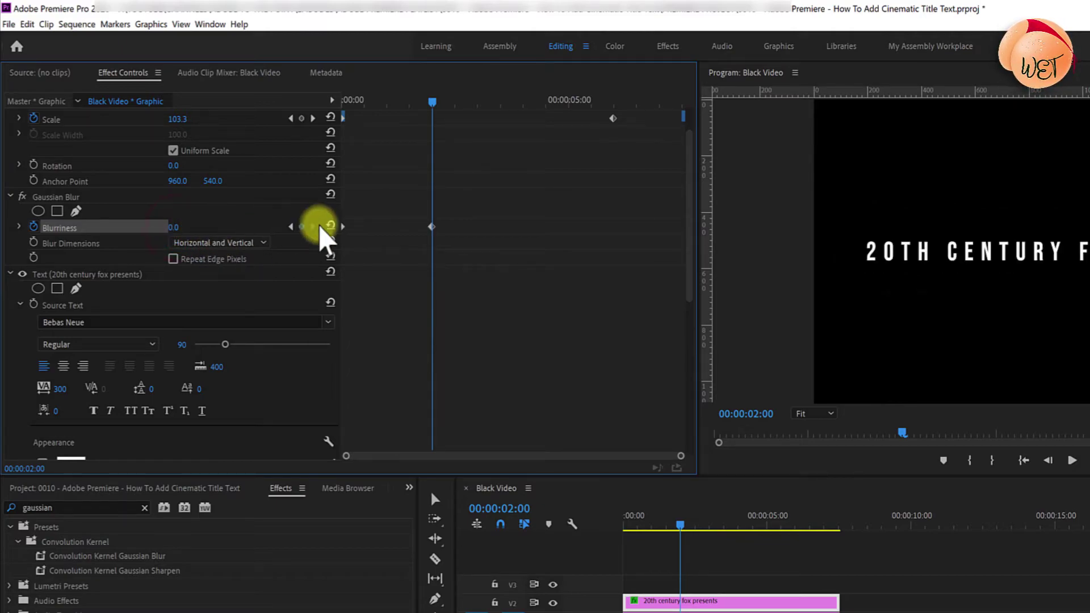
Step: Keyframe Blurriness 0 at four seconds and 50 at six seconds
scroll(420, 212, "down", 10)
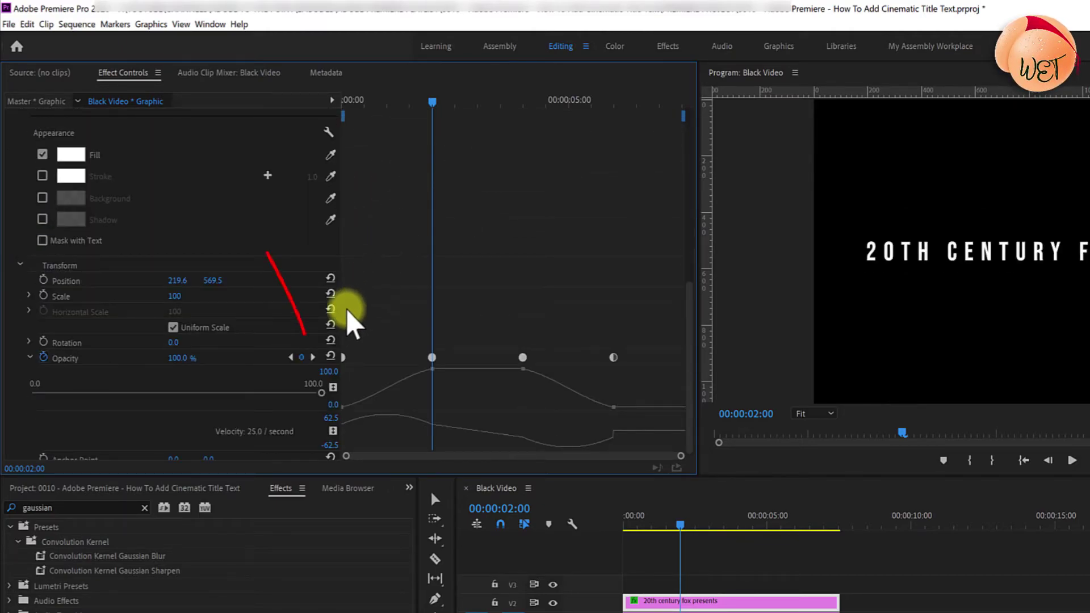
left_click(312, 357)
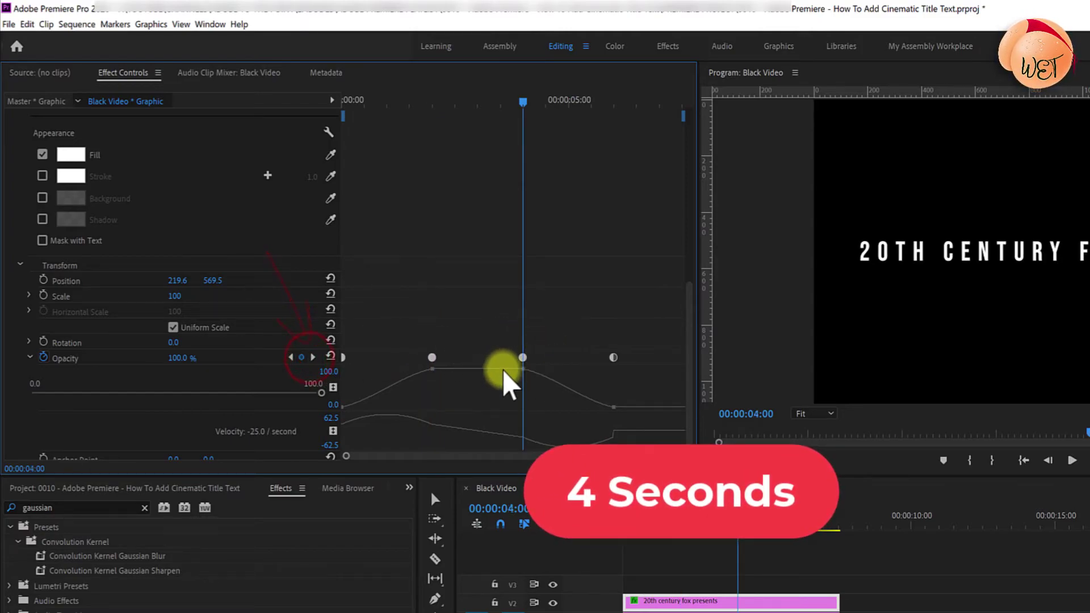
scroll(499, 368, "up", 10)
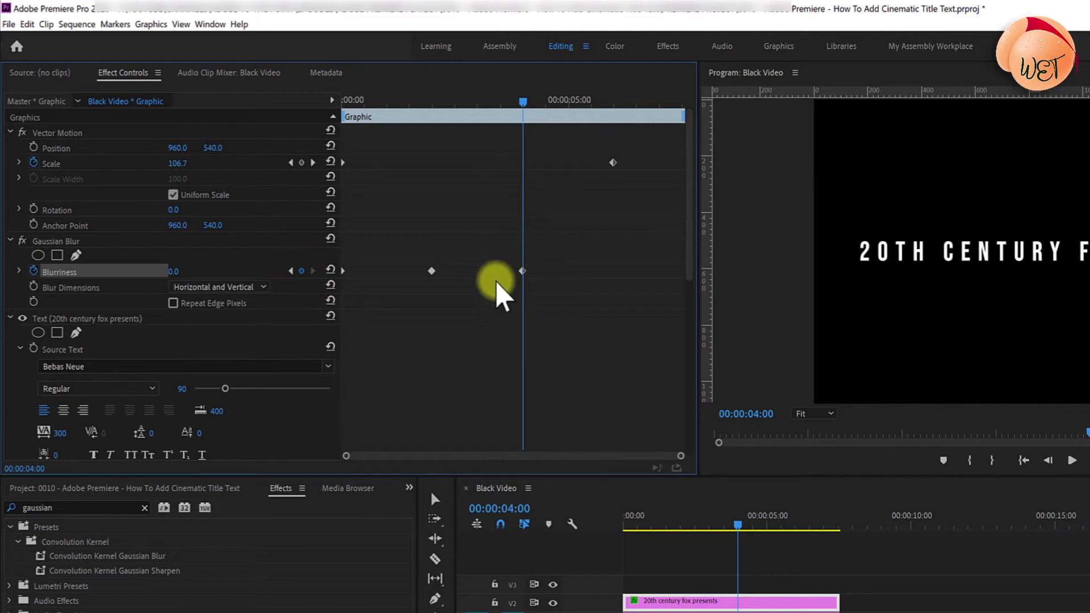
scroll(520, 312, "down", 10)
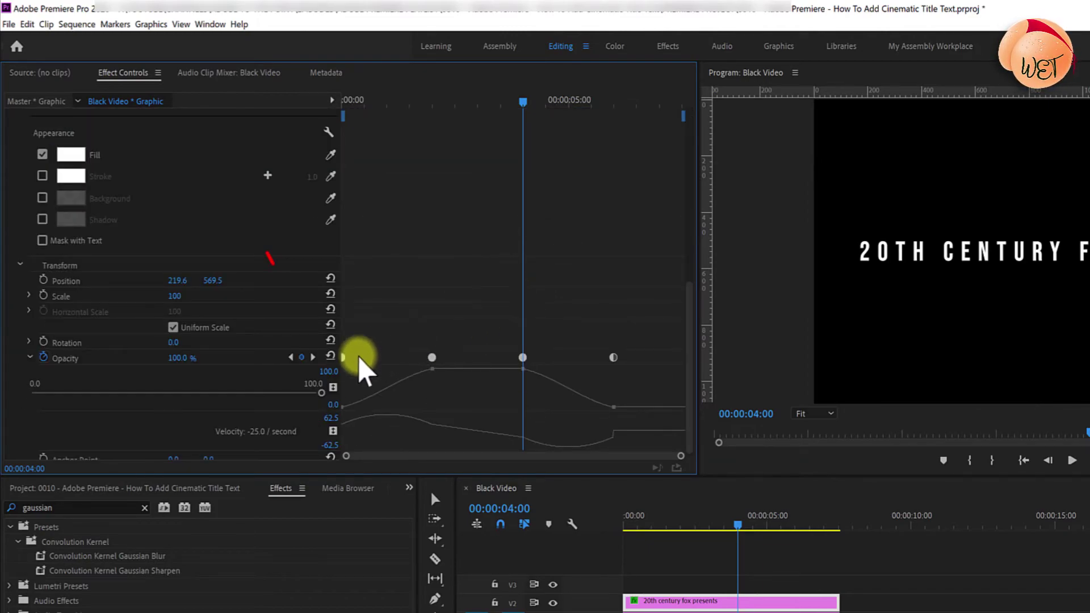
left_click(312, 357)
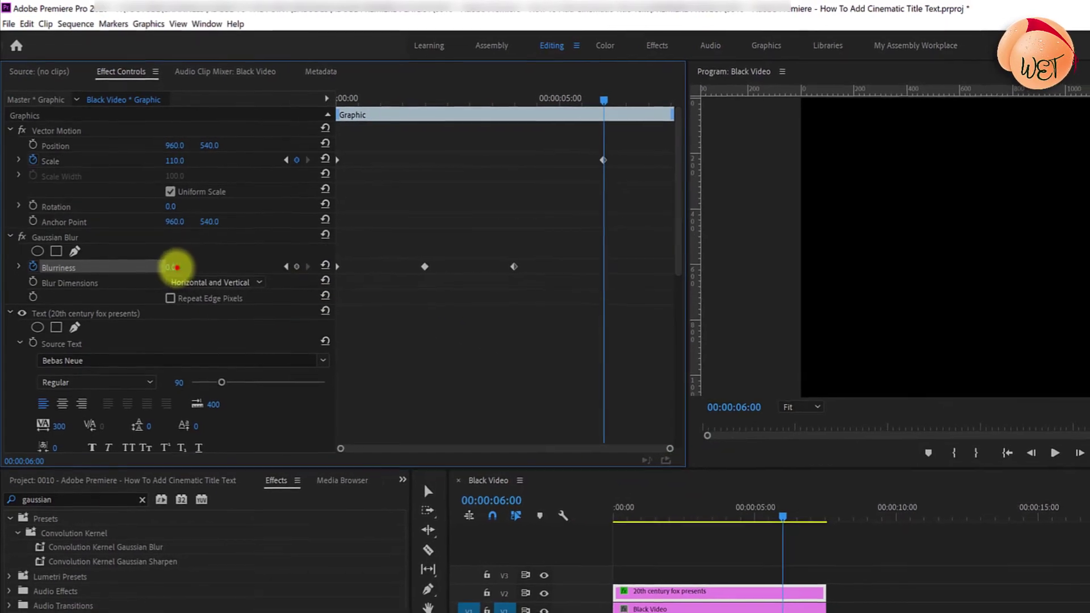
left_click(182, 271)
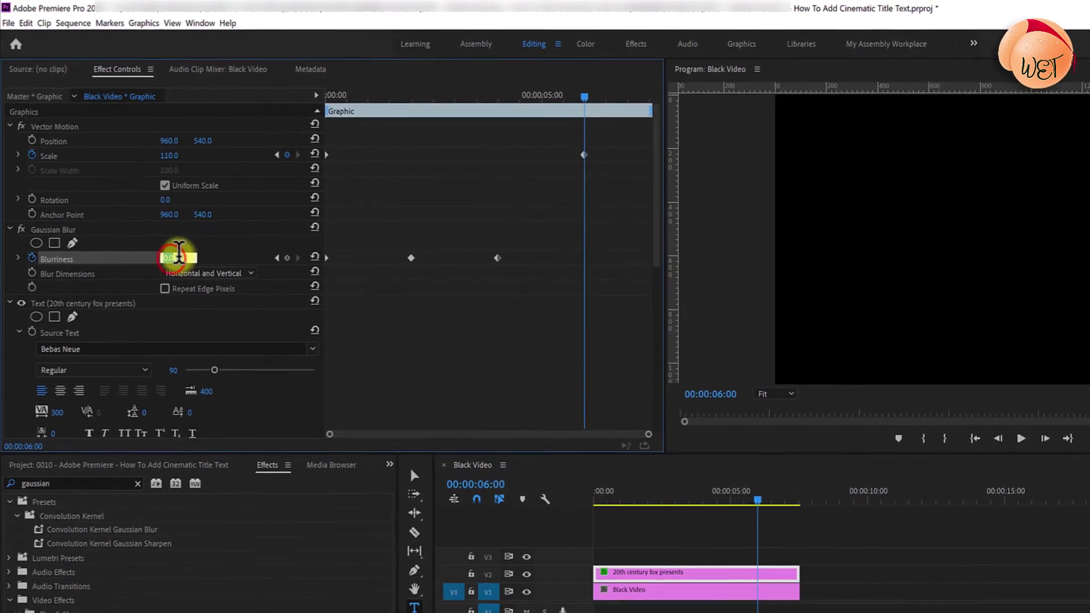
type("0")
key("Return")
Step: Play the sequence from 00:00 to check the blur-in, scale-up and blur-out
left_click(331, 100)
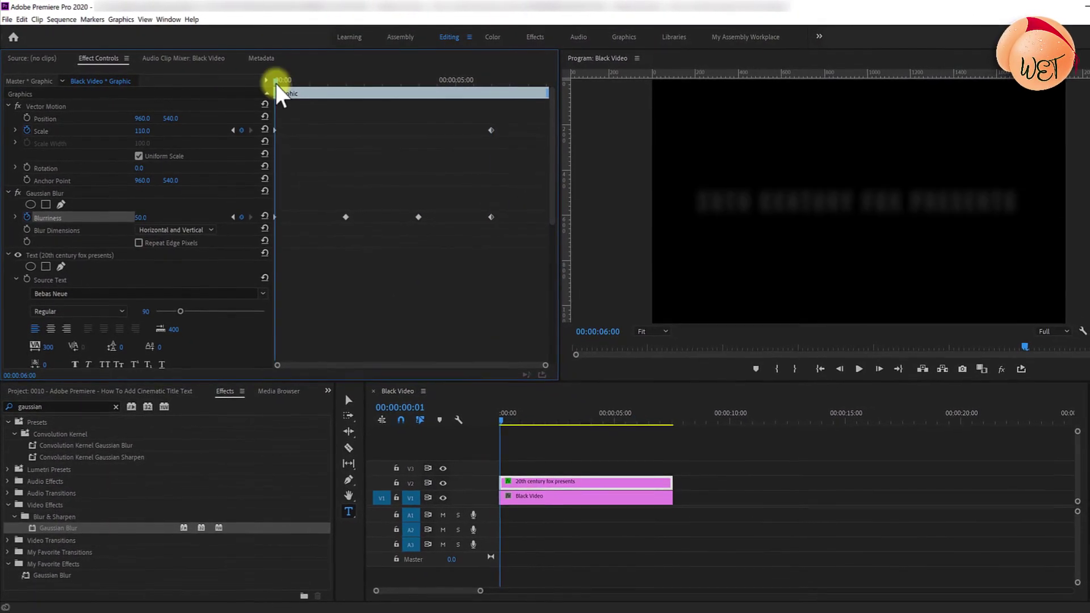
key("space")
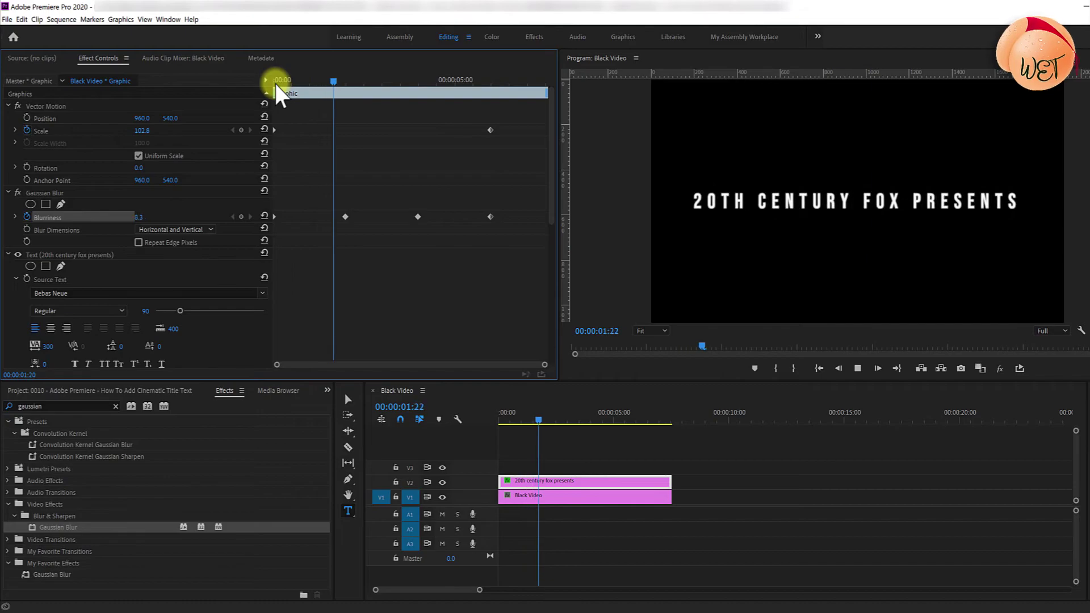